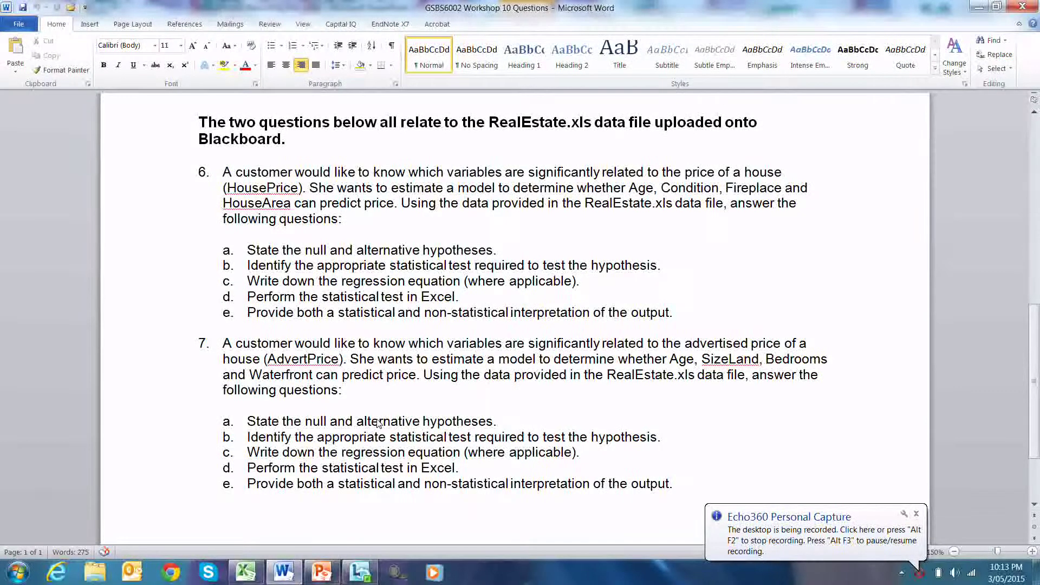
- Switch to the Excel workbook and copy the SalePrice, Age, Condition, Fireplace and HouseArea columns from the Data sheet
left_click(246, 572)
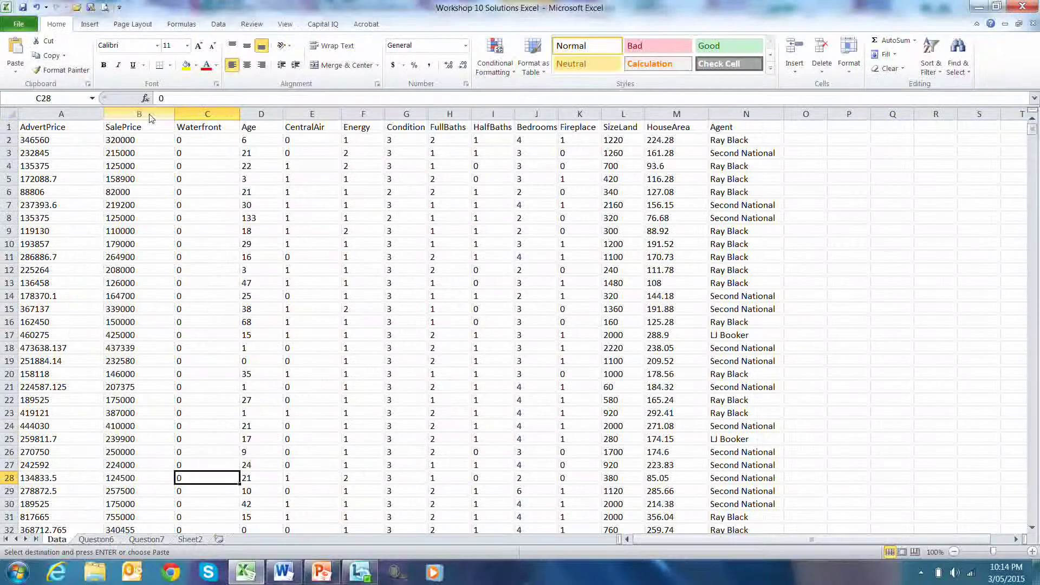
left_click(151, 115)
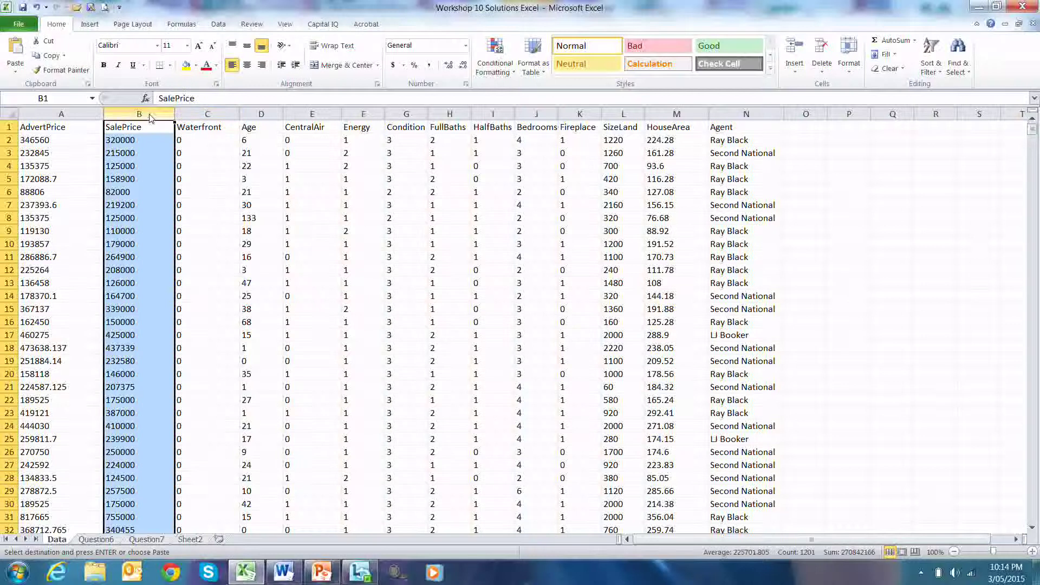
left_click(261, 114, "ctrl")
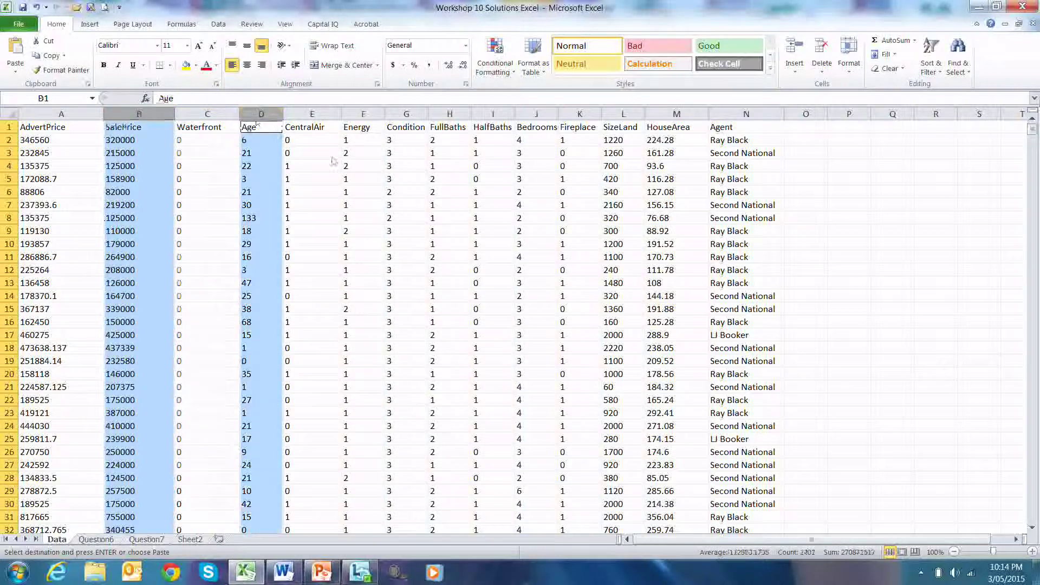
left_click(406, 114, "ctrl")
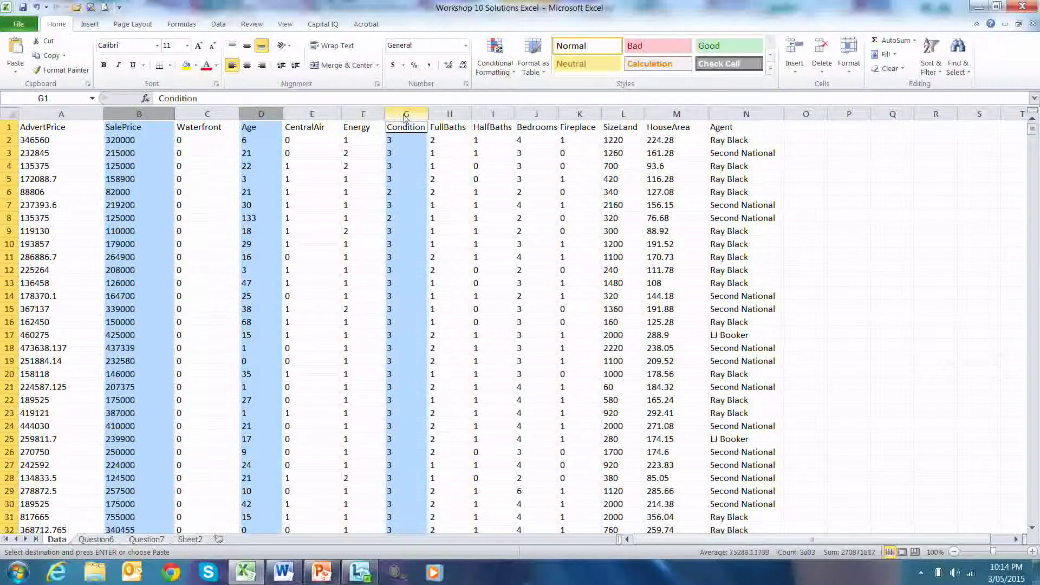
left_click(584, 115, "ctrl")
left_click(674, 115, "ctrl")
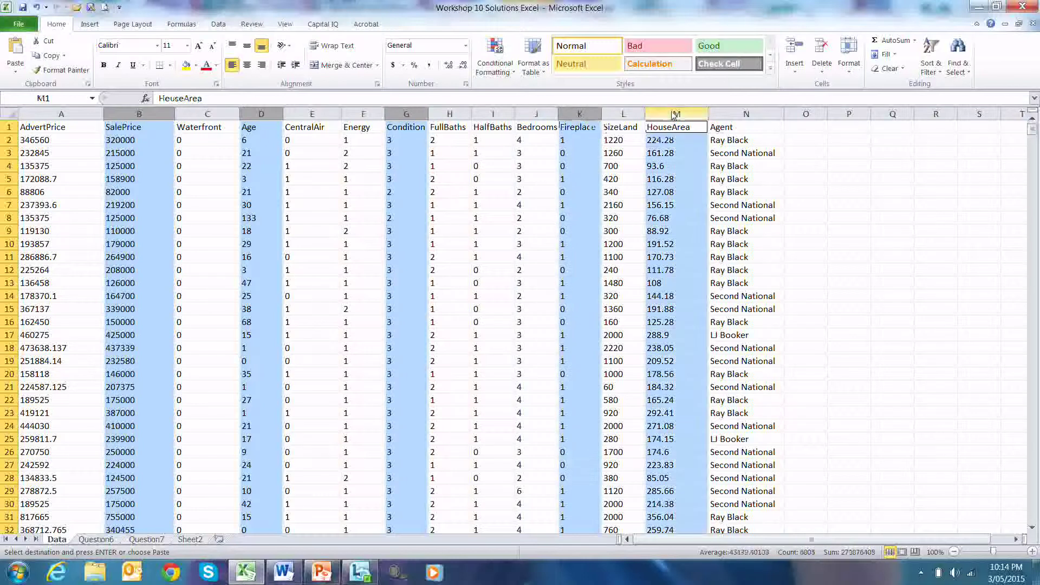
right_click(673, 116)
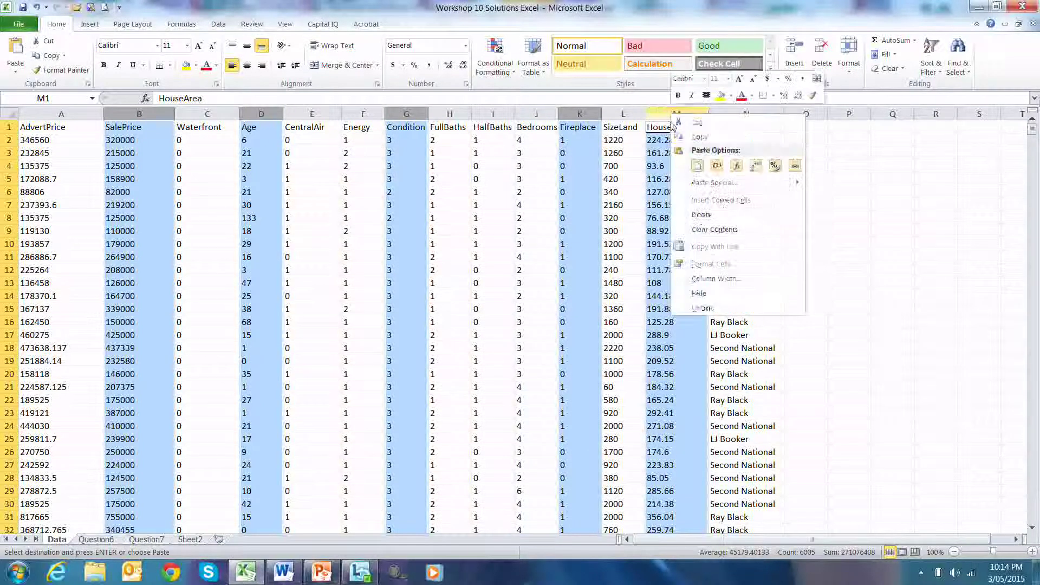
left_click(690, 139)
- Paste the copied columns into Sheet2 starting at column A
left_click(190, 540)
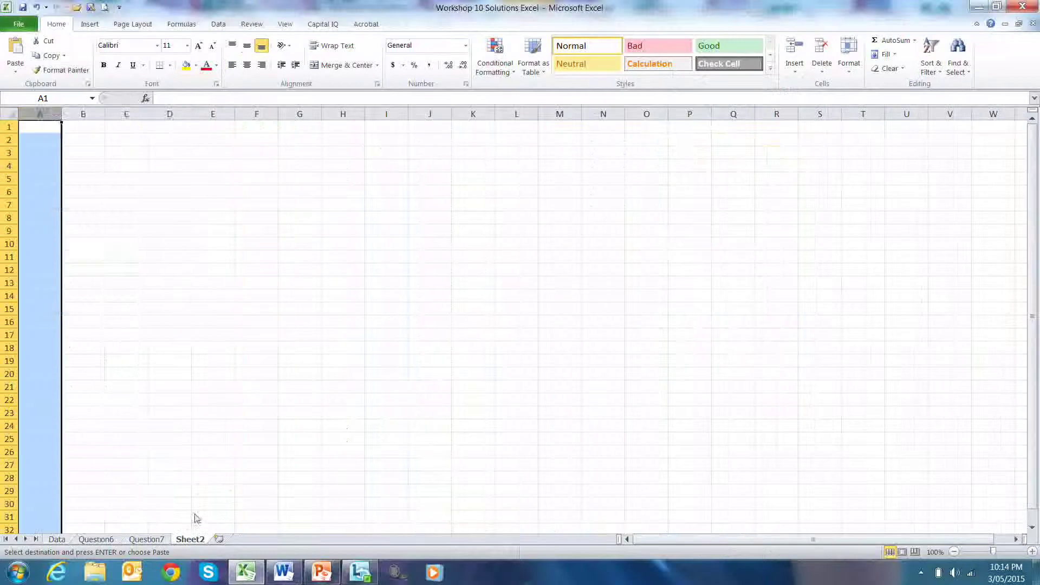
right_click(46, 114)
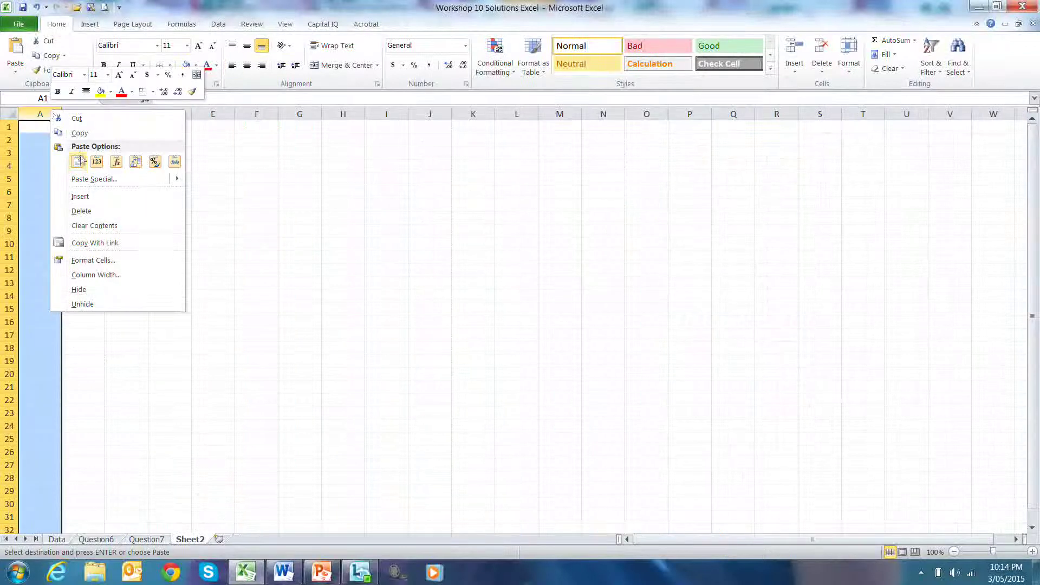
left_click(77, 162)
left_click(305, 206)
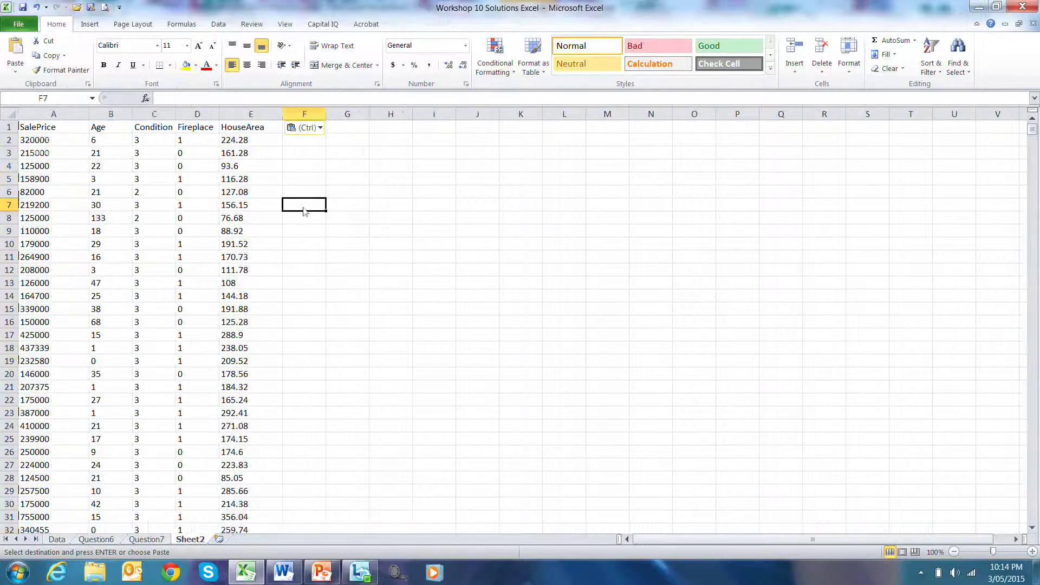
left_click(345, 130)
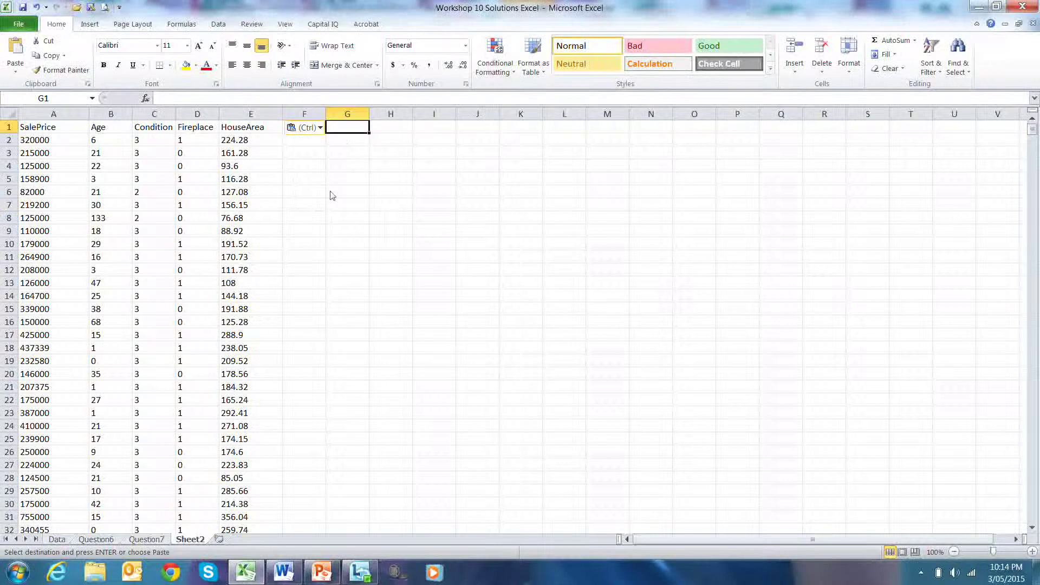
- Start a Regression data analysis and set the Y input range to the SalePrice values in $A$2:$A$1201
left_click(219, 24)
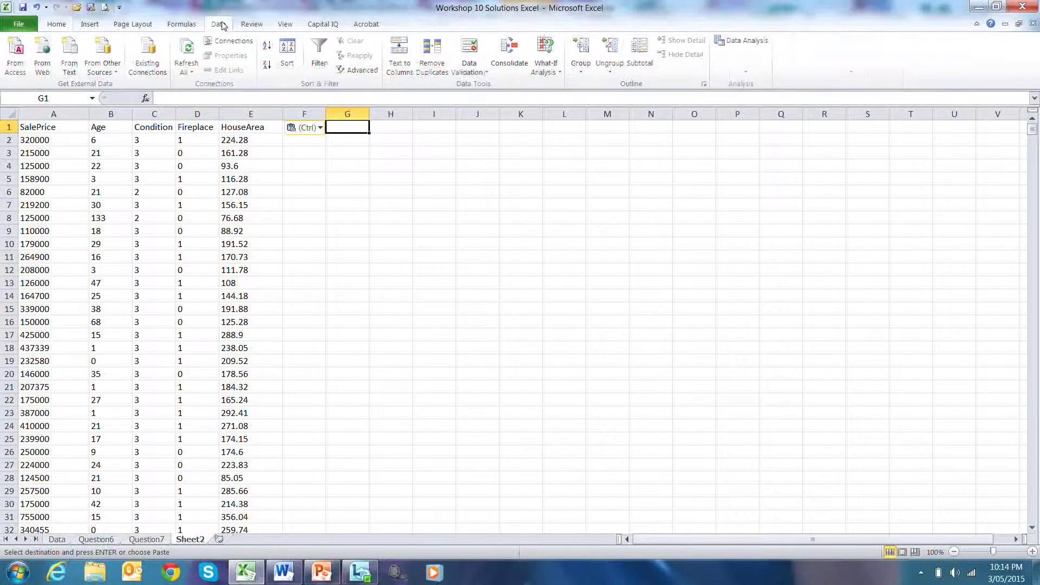
left_click(740, 41)
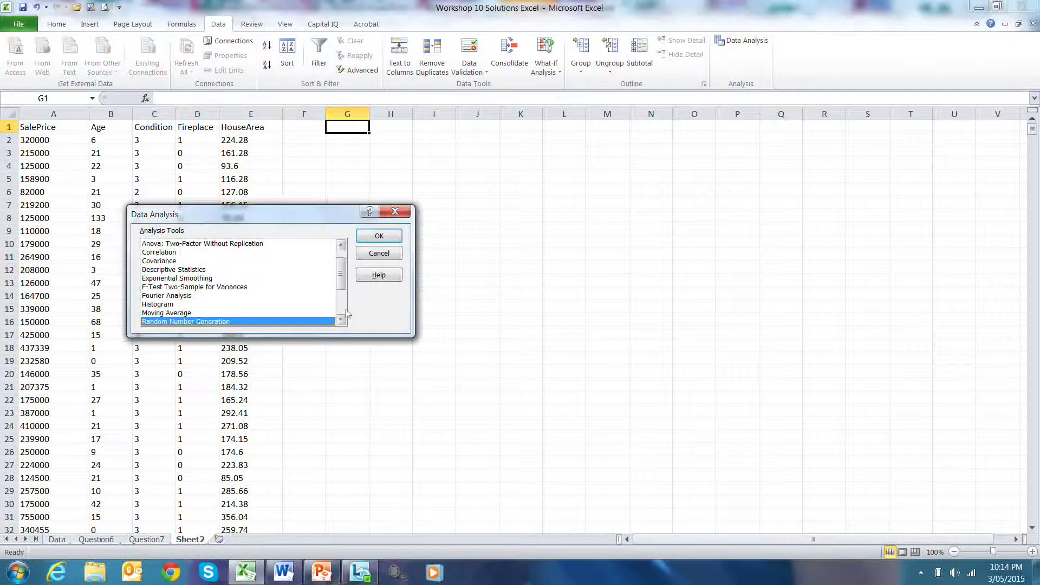
scroll(342, 317, "down", 2)
left_click(172, 278)
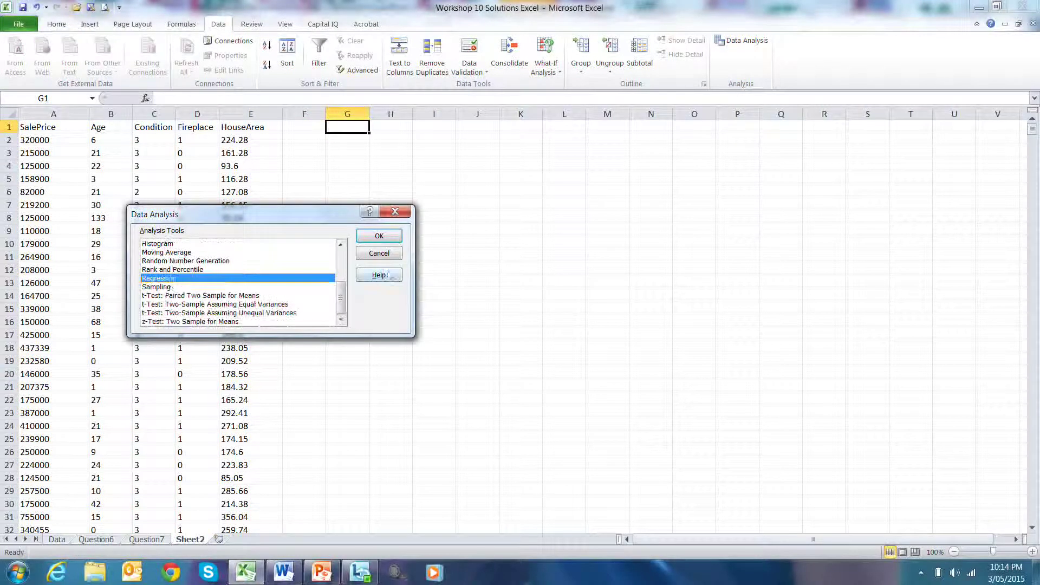
left_click(400, 234)
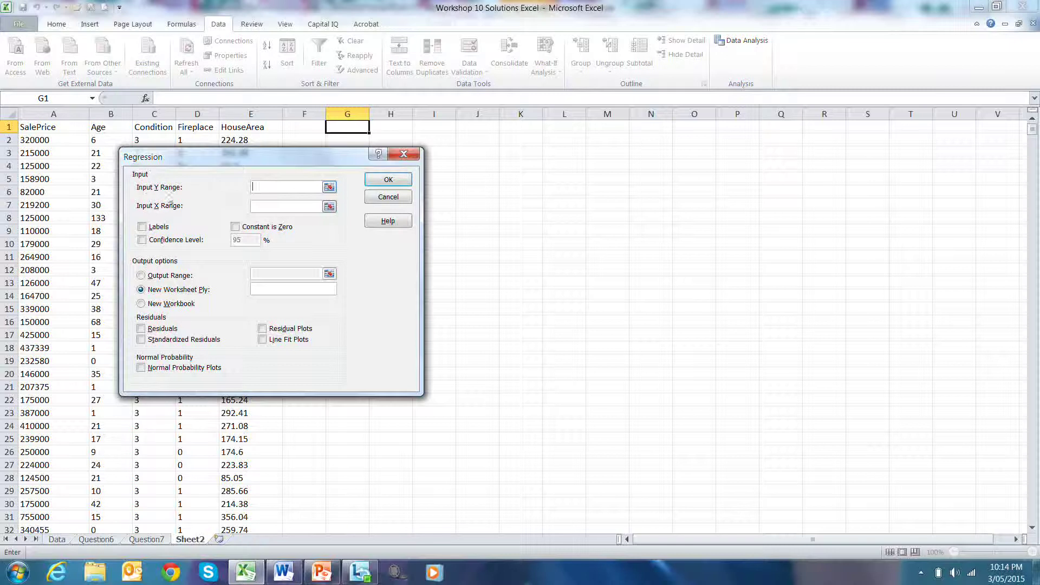
left_click(329, 187)
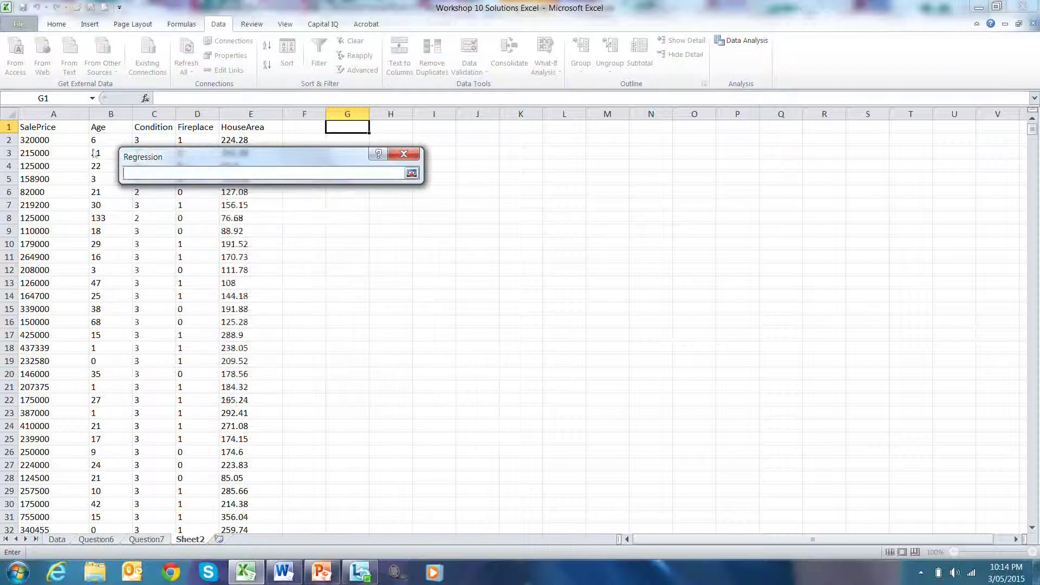
left_click(59, 142)
key("ctrl+shift+Down")
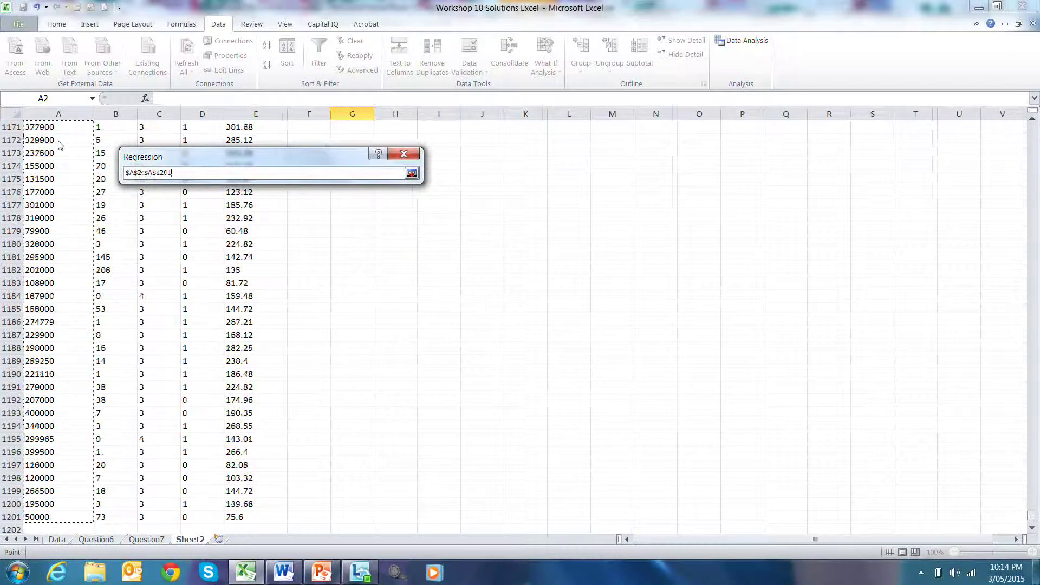
left_click(412, 172)
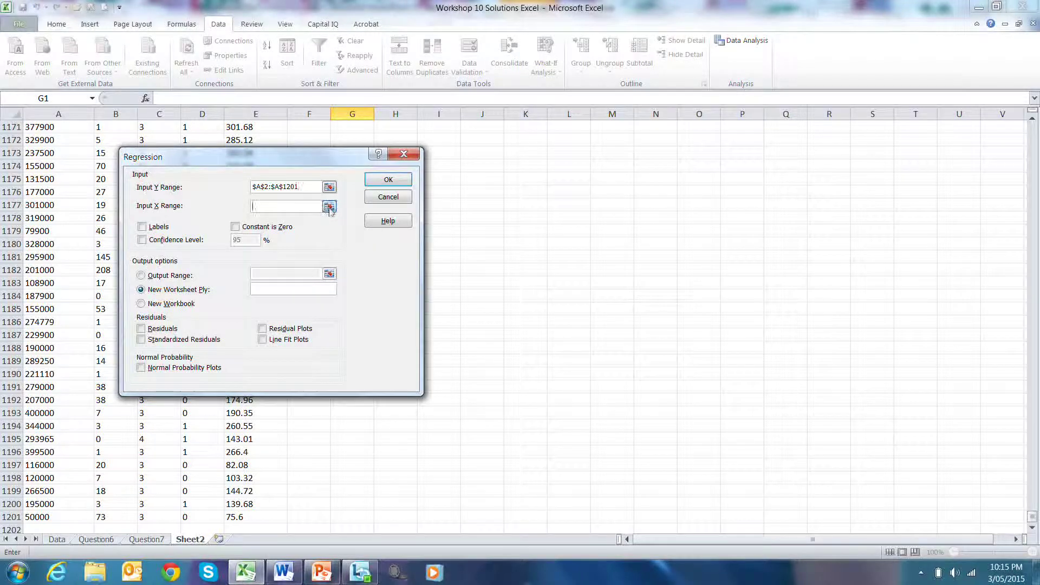
- Set the regression's X input range to the Age through HouseArea values in $B$2:$E$1201
left_click(329, 207)
left_click(128, 230)
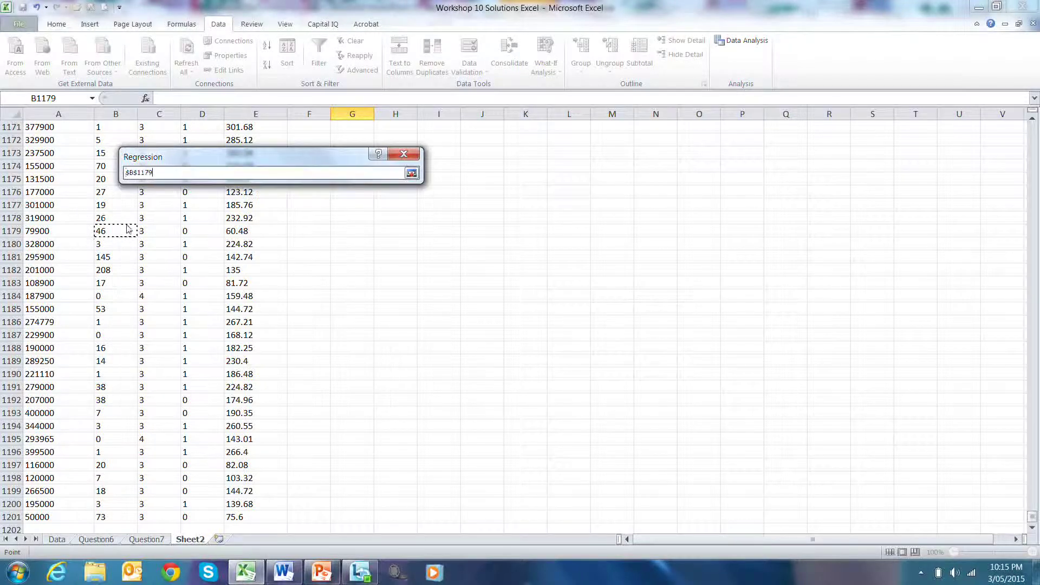
key("ctrl+Up")
key("Down")
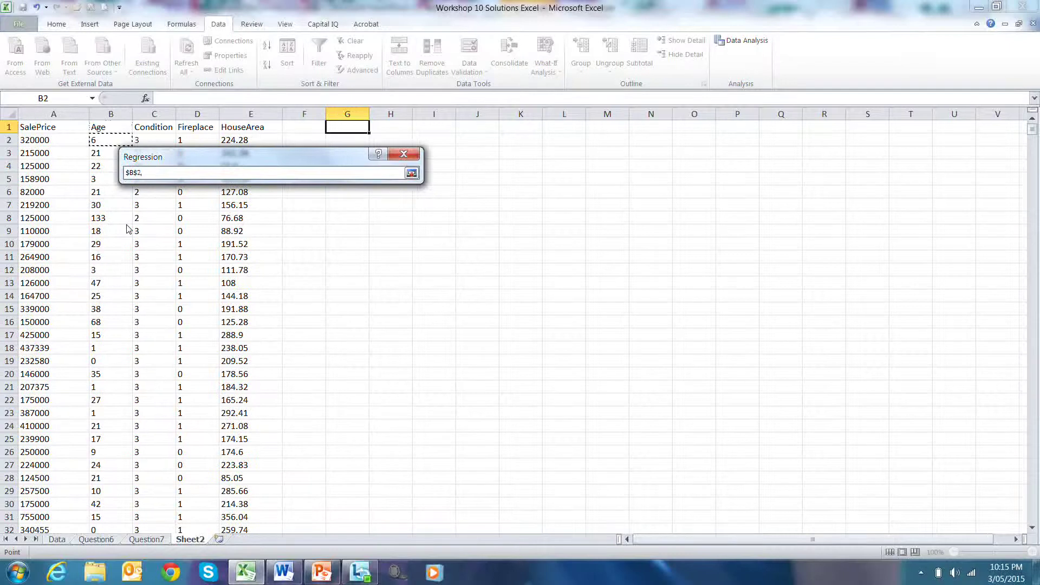
key("shift+Right")
key("shift+Right")
key("shift+Right")
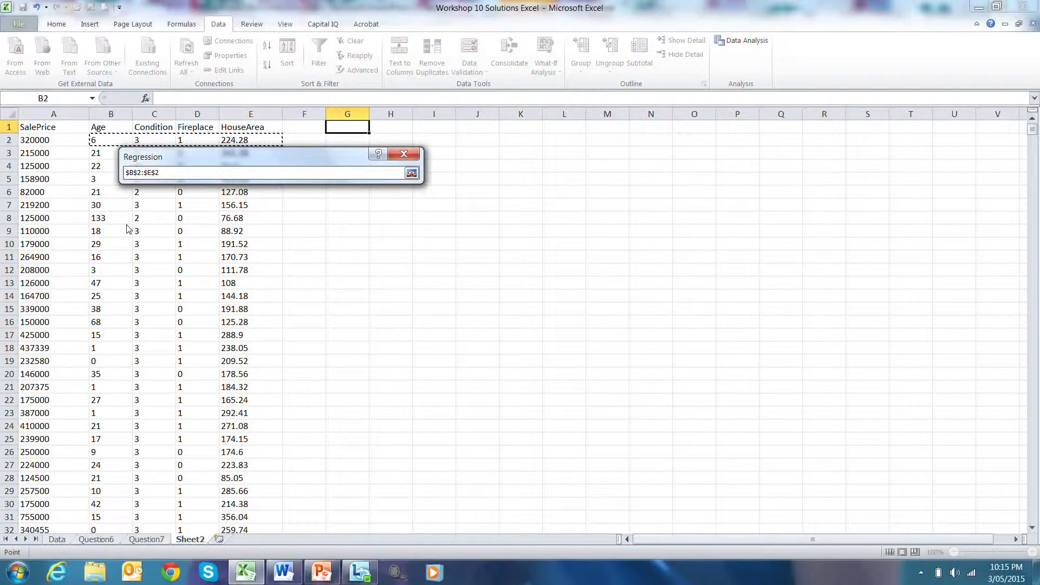
key("ctrl+shift+Down")
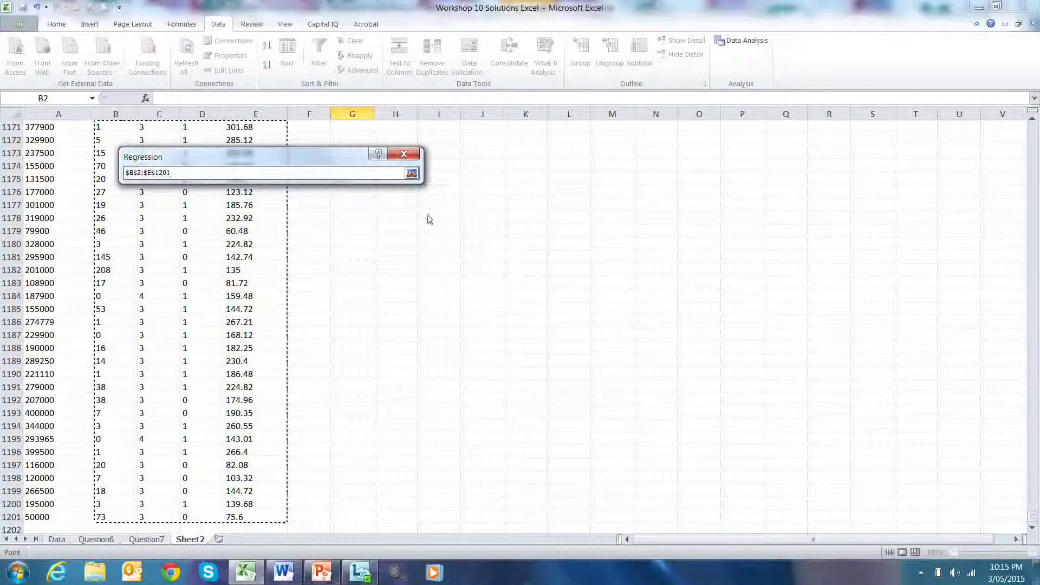
key("Return")
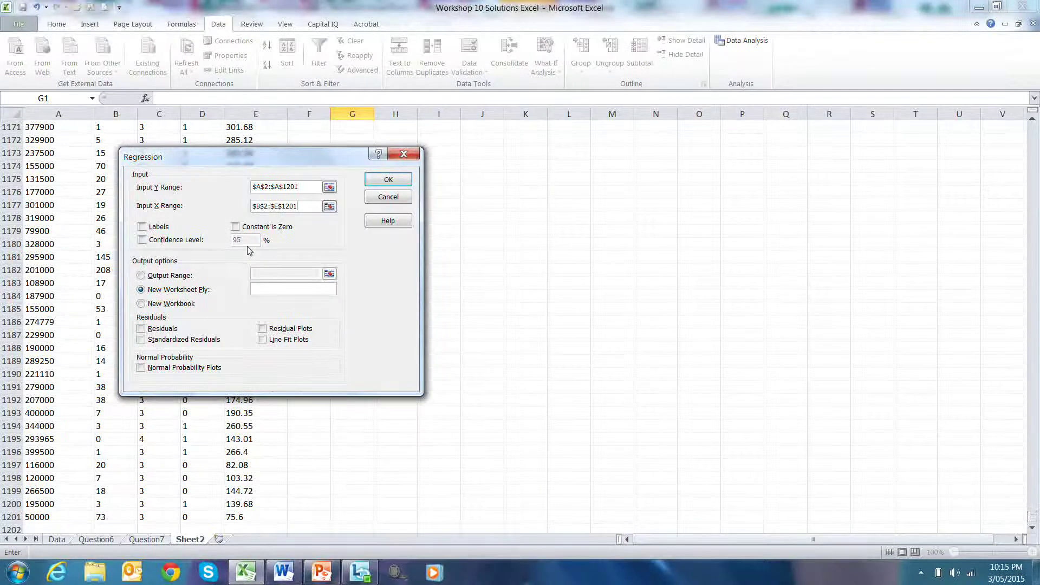
- Set the regression's output range to cell $G$1 on the same sheet and run the analysis
left_click(187, 276)
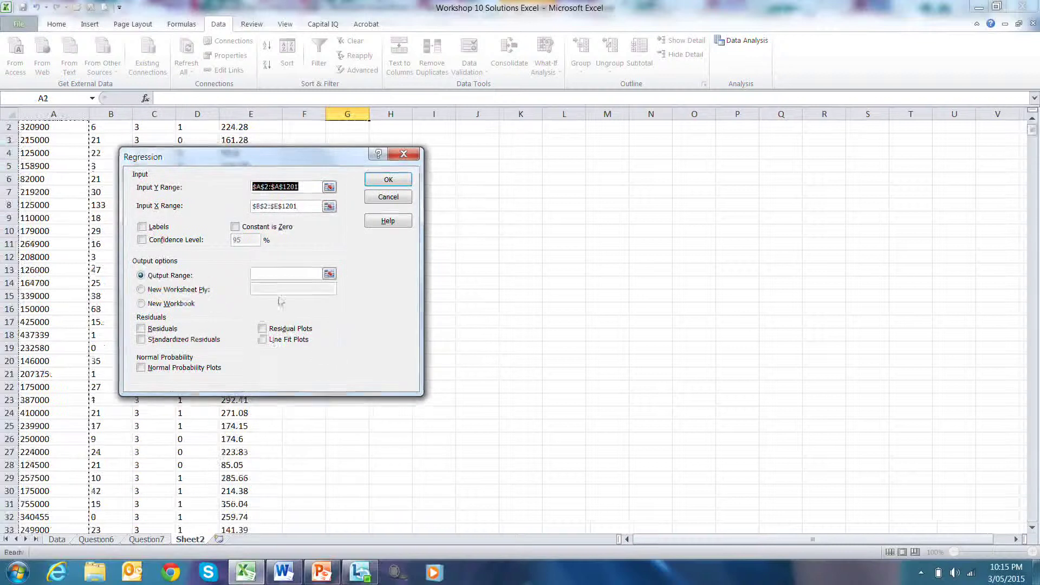
left_click(329, 273)
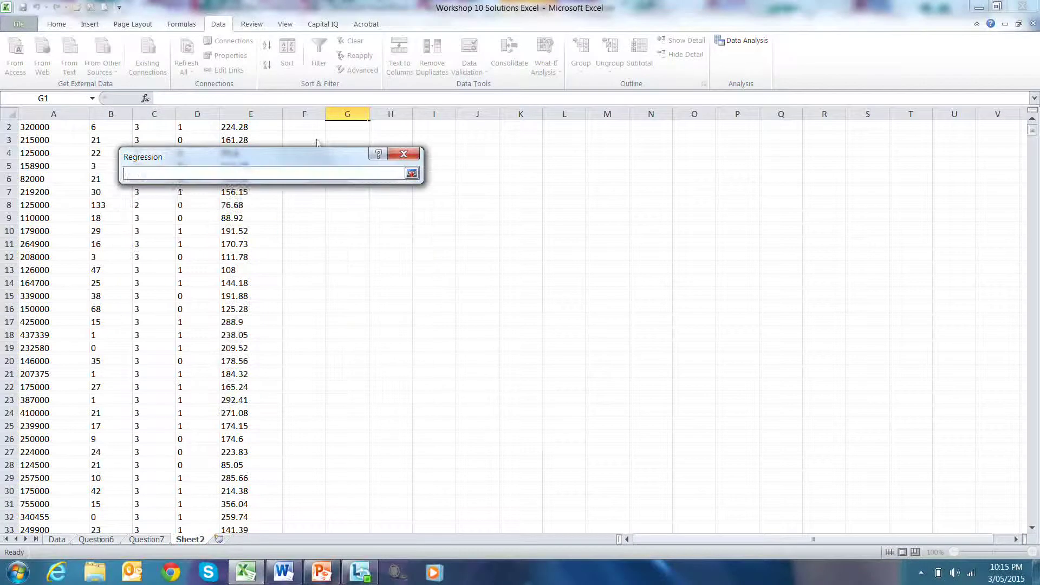
left_click(317, 130)
key("Up")
key("Right")
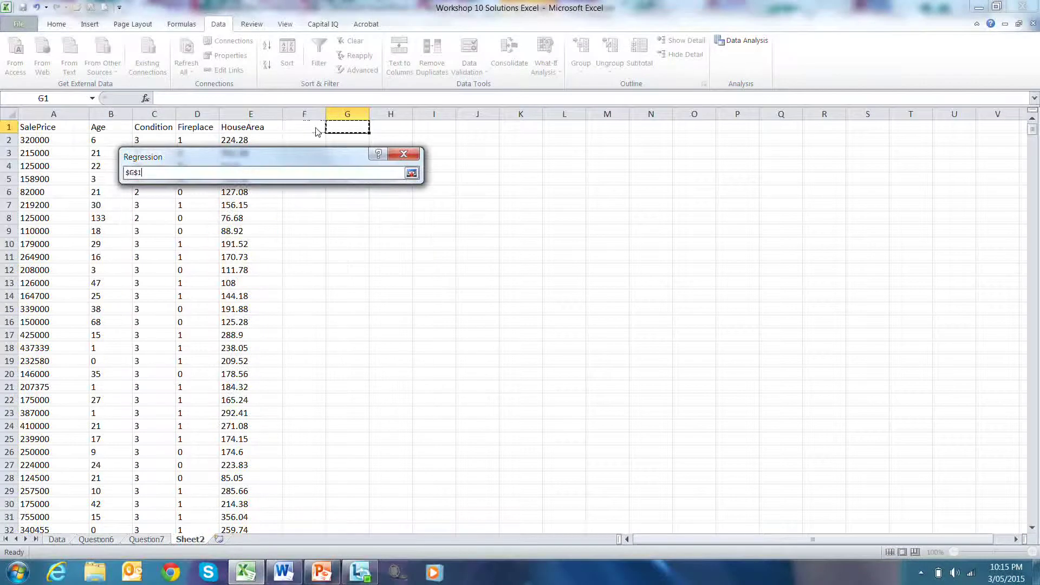
left_click(412, 172)
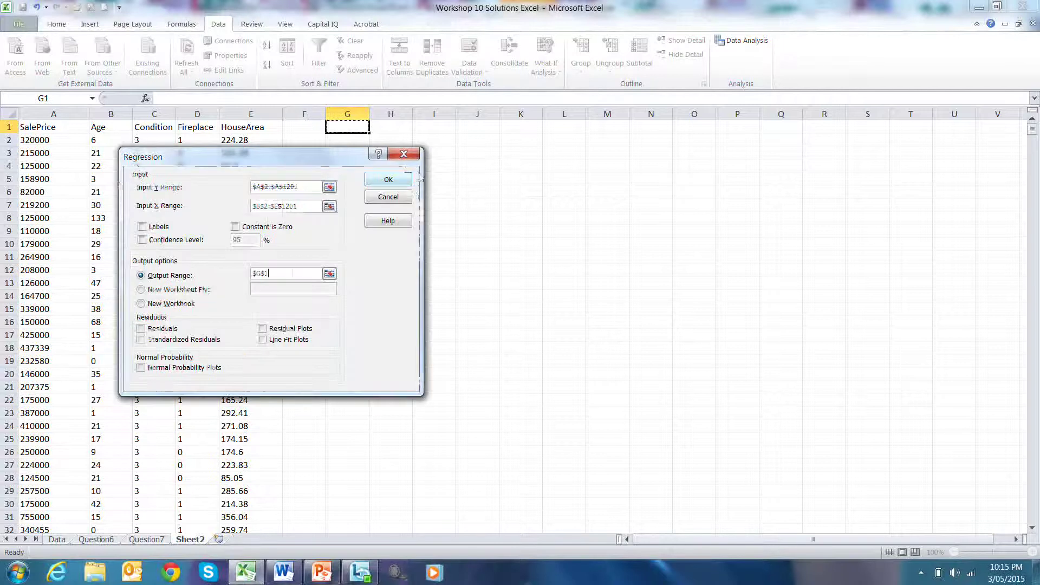
left_click(383, 182)
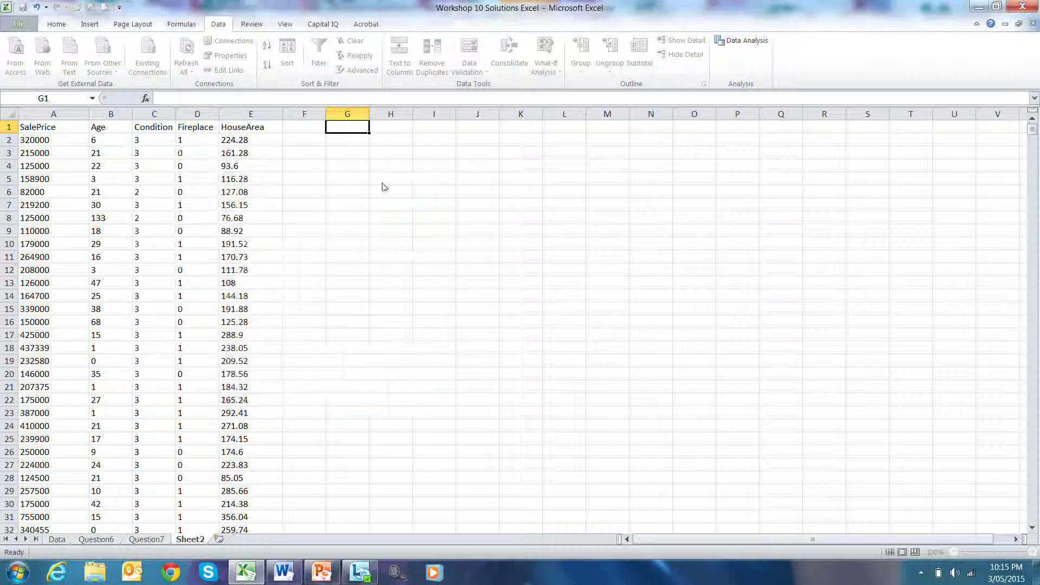
- Autofit the widths of regression output columns G through O and select the Significance F value in the ANOVA table
left_click_drag(347, 114, 715, 114)
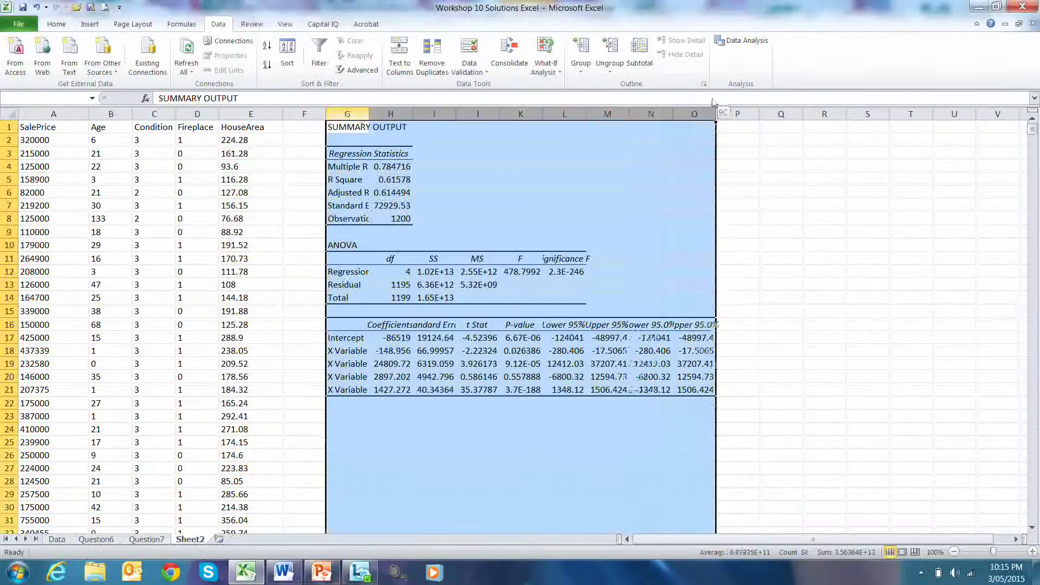
double_click(456, 115)
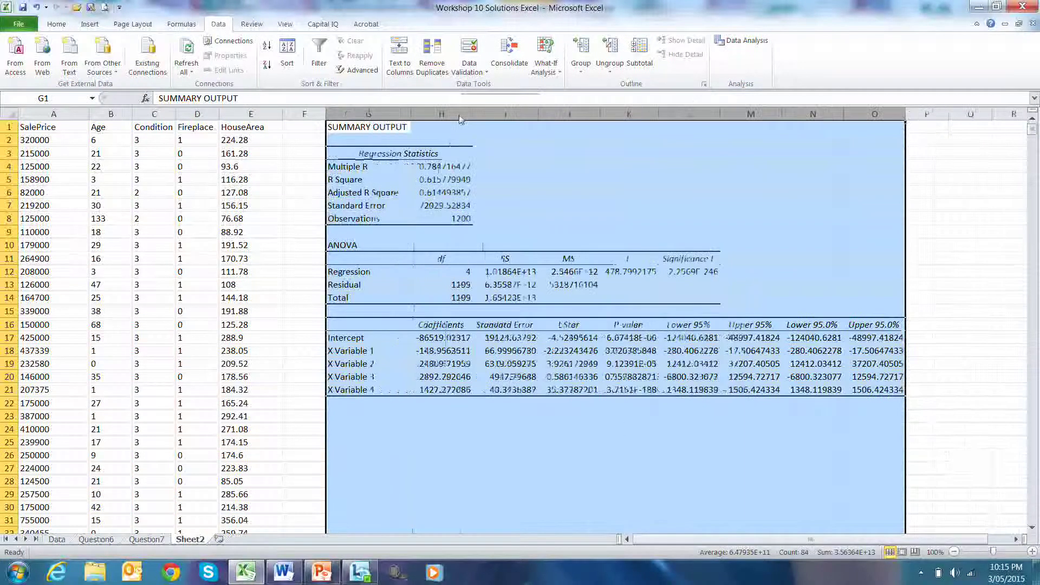
left_click(671, 274)
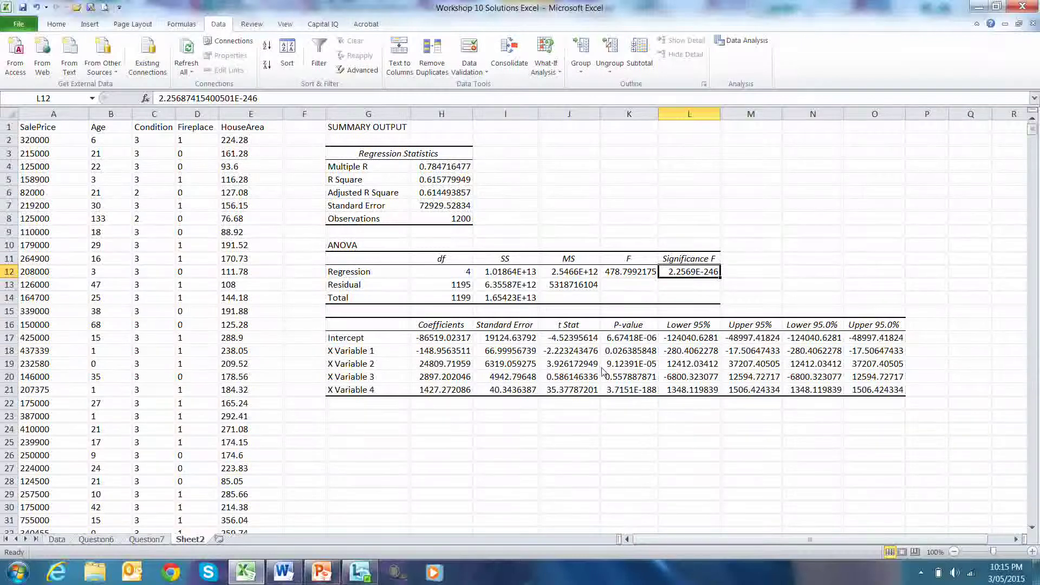
- Copy the Age, Condition, Fireplace and HouseArea headers and paste them transposed over the X Variable 1 to 4 labels in G18:G21
left_click_drag(100, 127, 230, 128)
right_click(233, 128)
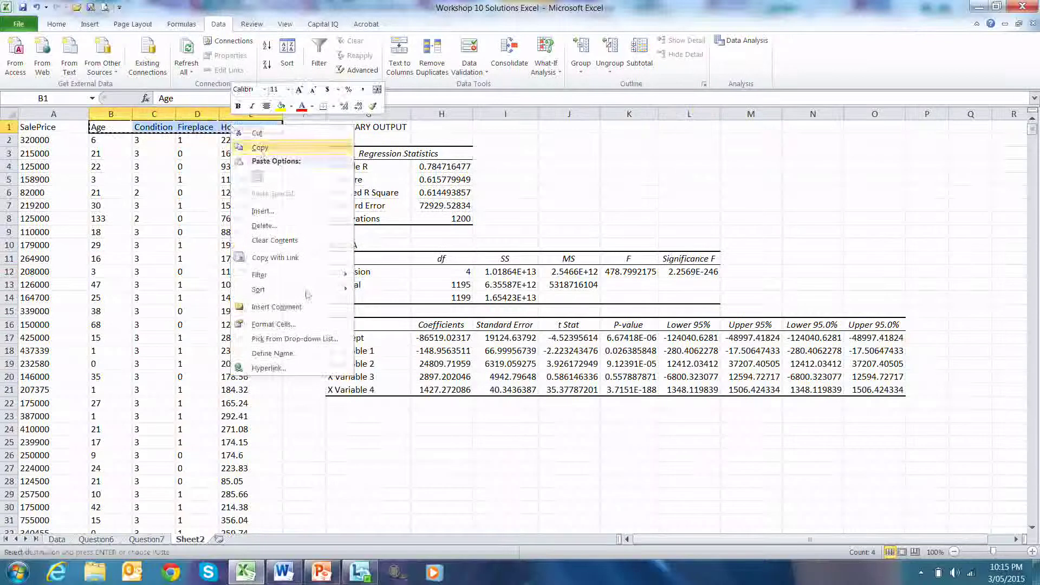
left_click(254, 142)
left_click_drag(347, 351, 353, 390)
right_click(353, 390)
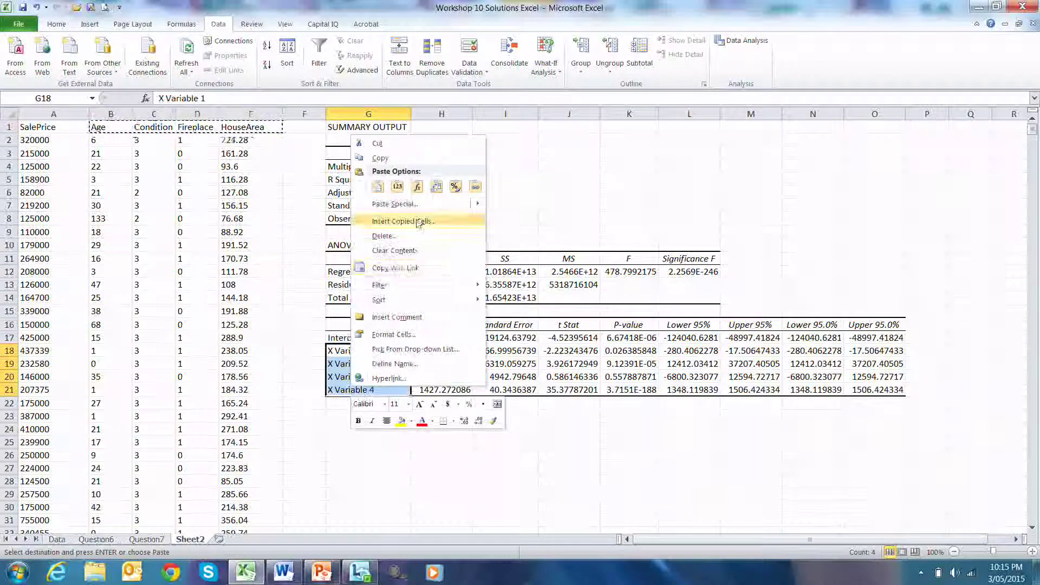
left_click(394, 234)
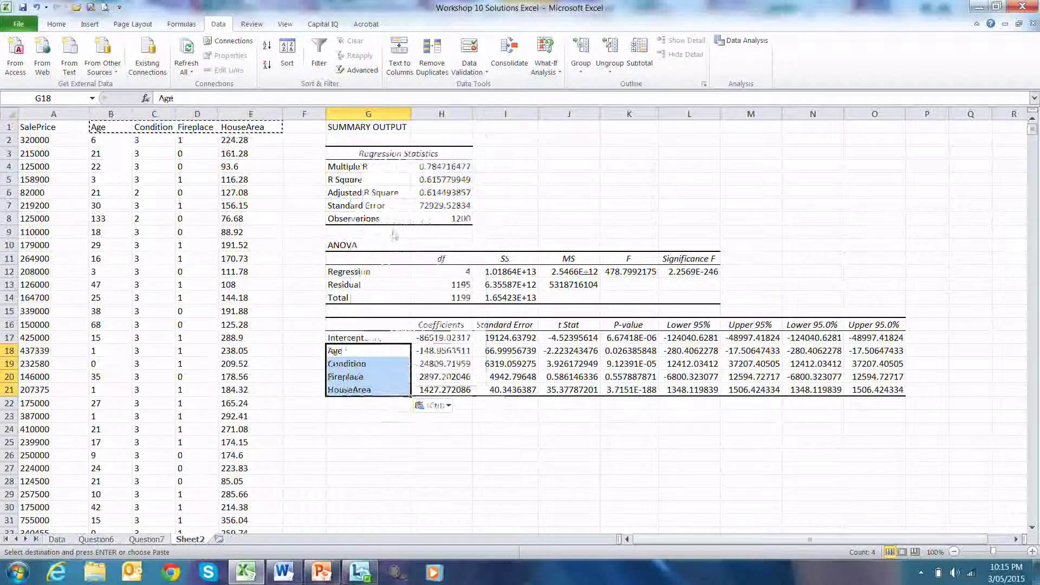
- Examine the t Stat and P-value for the Age variable in the coefficients table
left_click(360, 353)
left_click(557, 354)
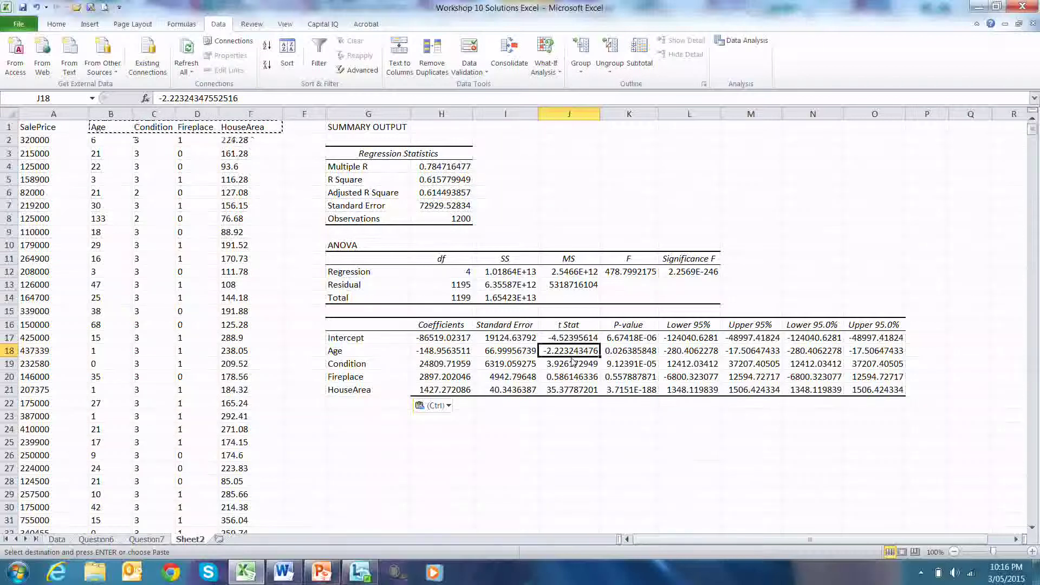
key("Right")
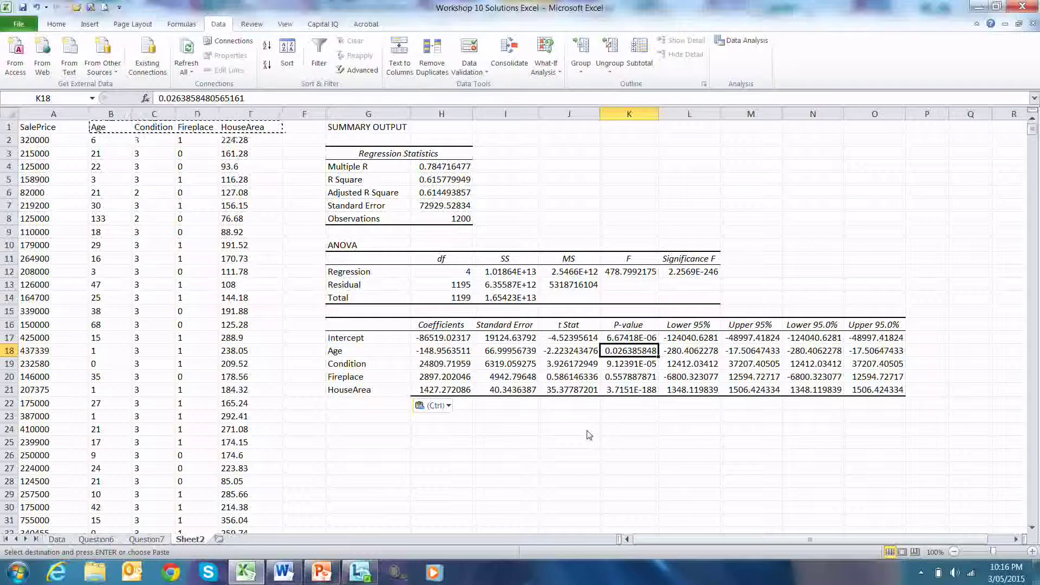
- Examine the t Stat and P-value for the Condition, Fireplace and HouseArea variables in the coefficients table
left_click(386, 369)
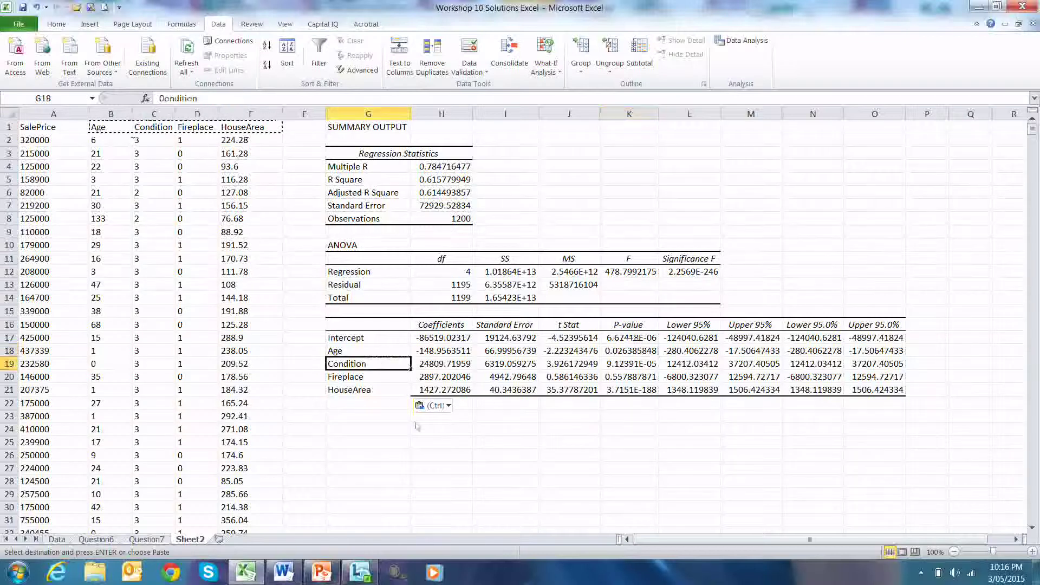
left_click(548, 365)
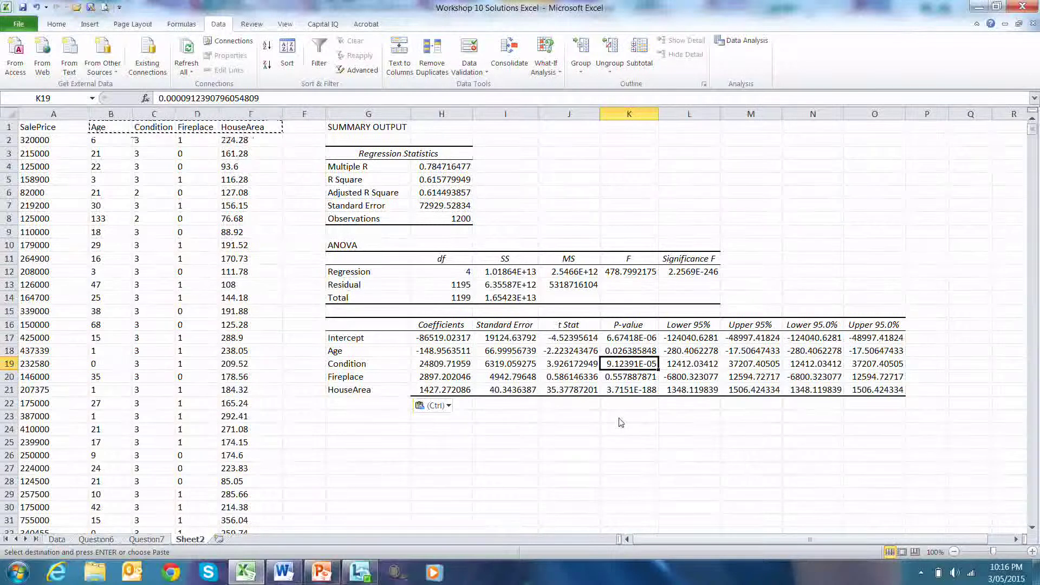
left_click(369, 379)
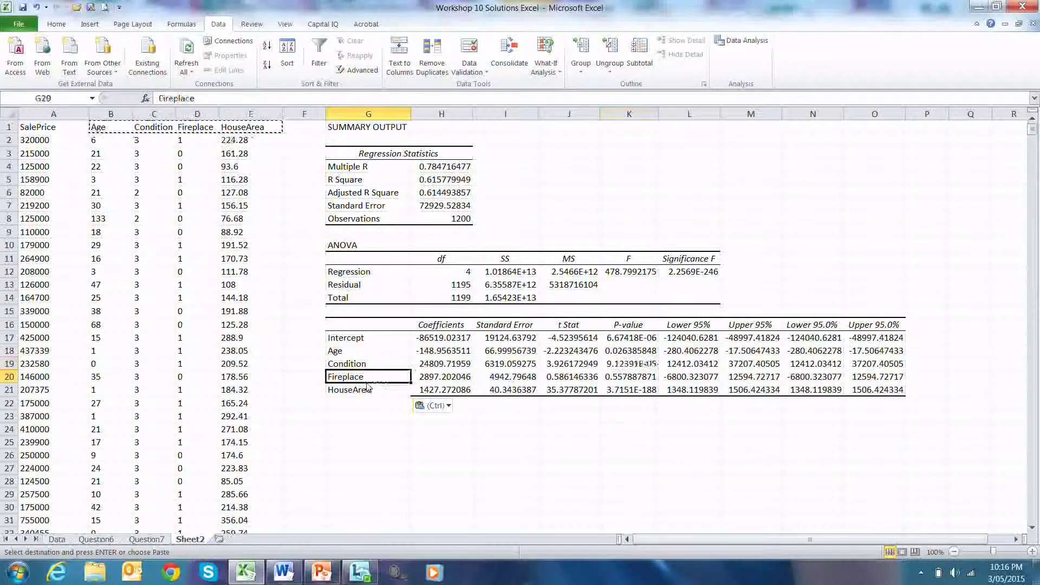
key("Right")
key("Right")
key("Right")
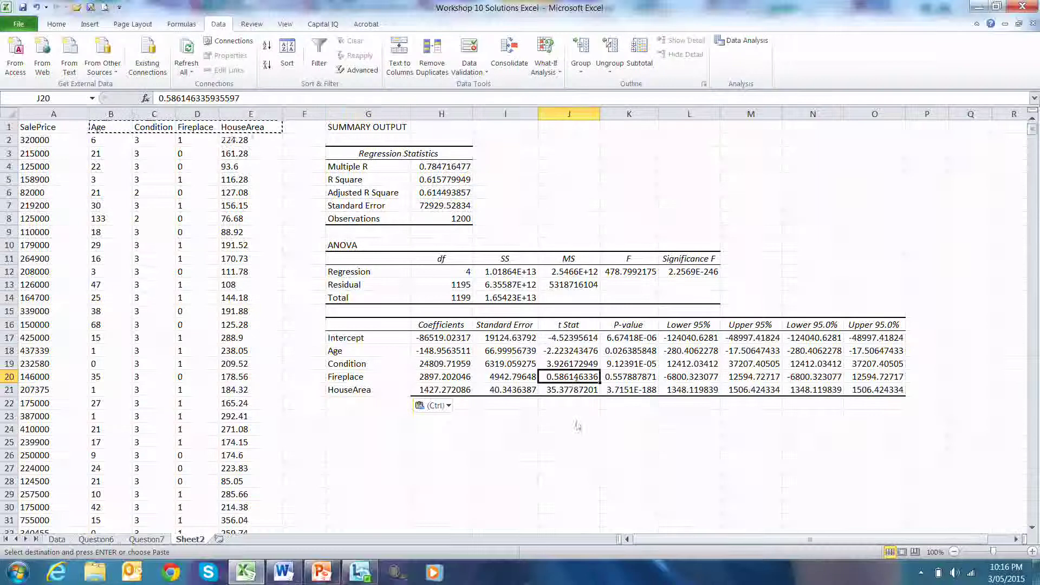
left_click(637, 381)
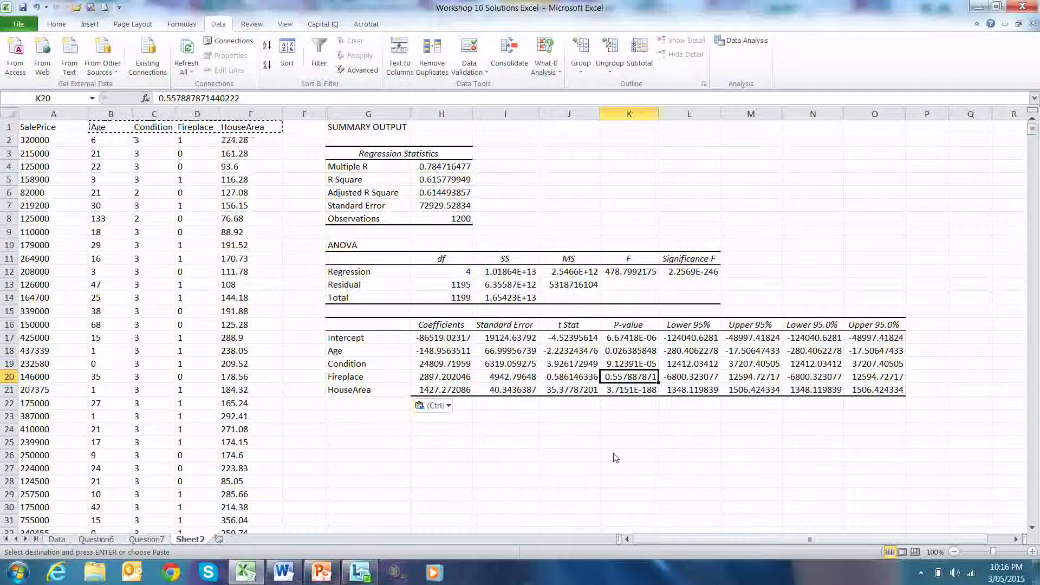
left_click(374, 393)
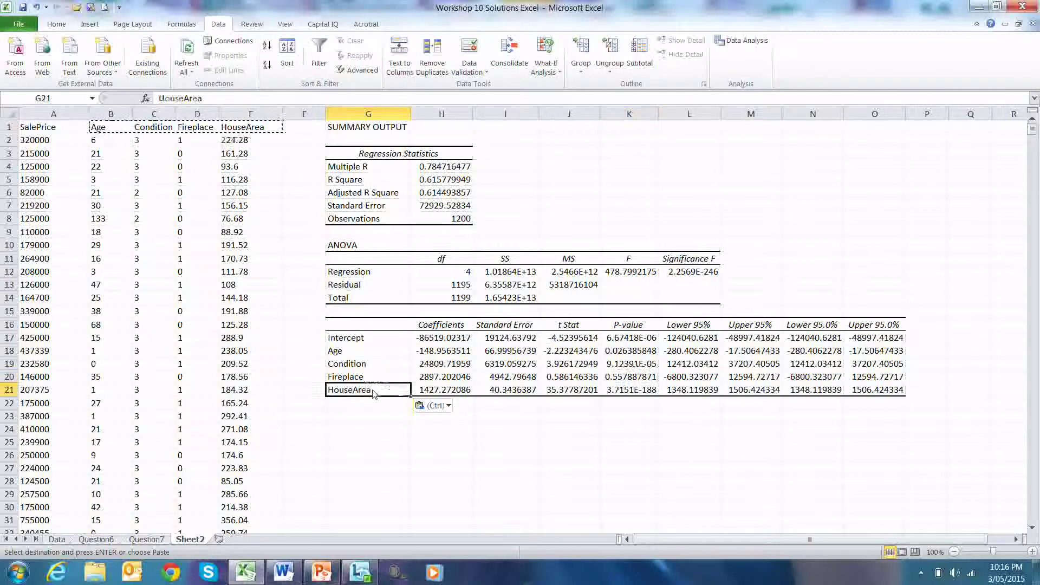
left_click(578, 394)
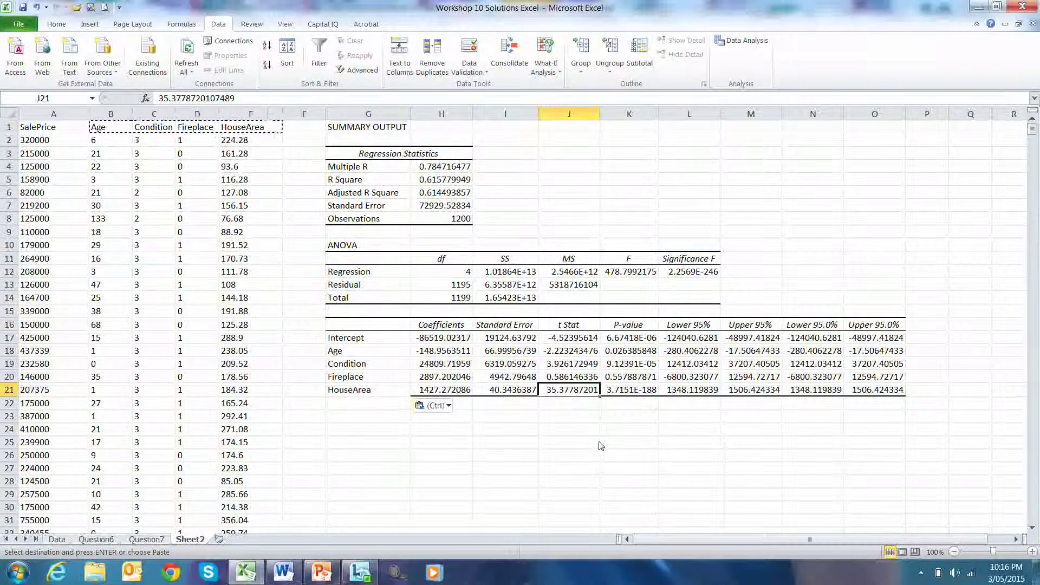
key("Right")
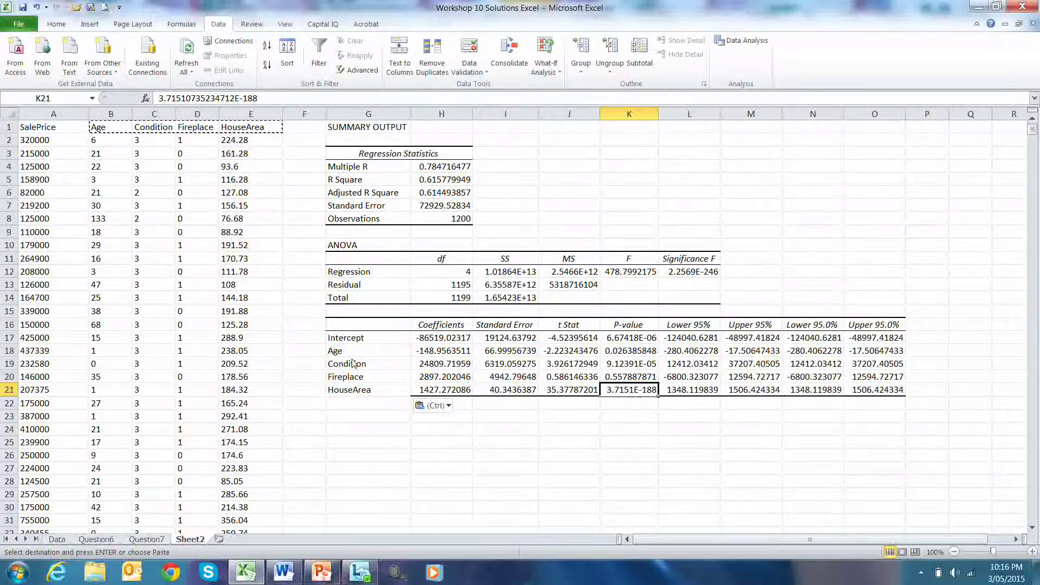
- Highlight the Age, Condition and HouseArea labels in the coefficients table with yellow fill
left_click_drag(341, 351, 357, 366)
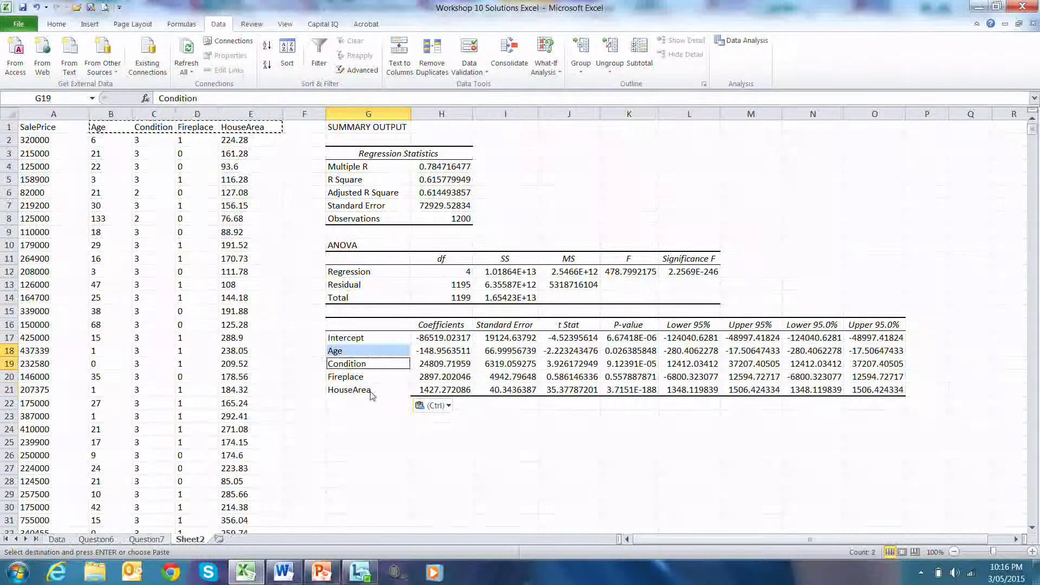
left_click(350, 390, "ctrl")
left_click(57, 24)
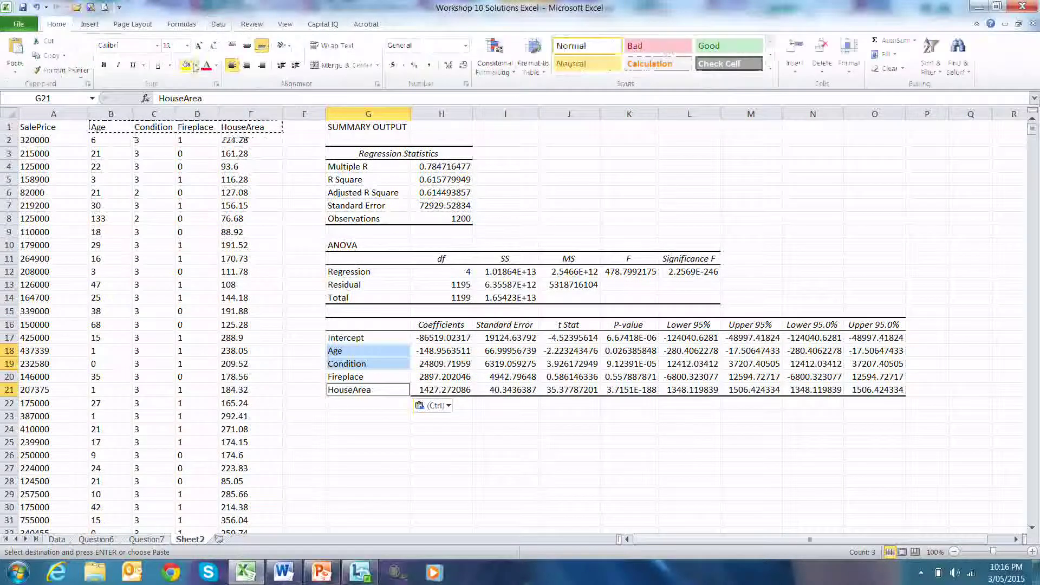
left_click(187, 65)
left_click(506, 376)
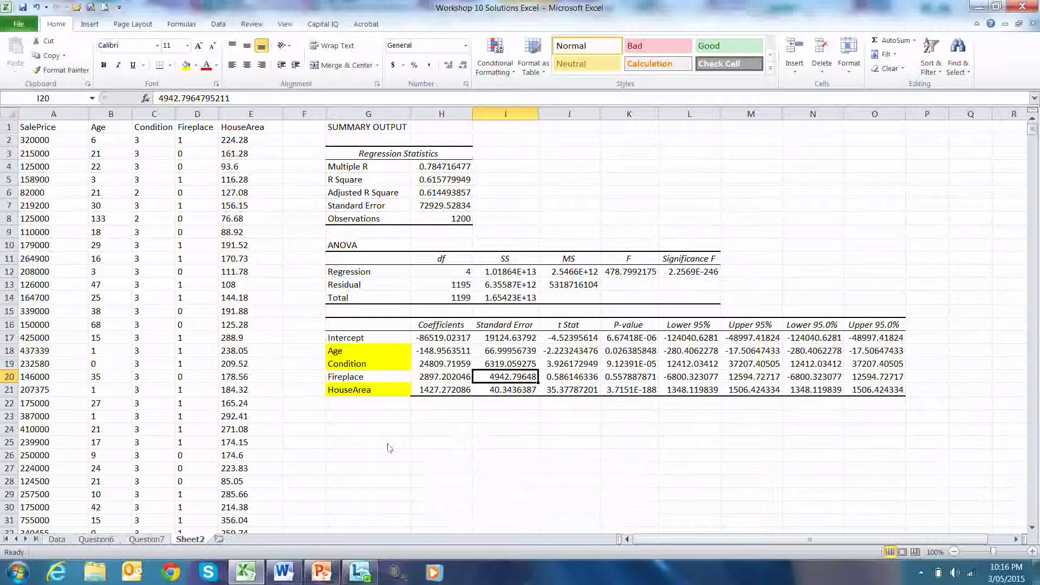
- Enter SalePrice = -86,519.02 - 148.96 x Age + 24,809.72 x Condition + 2,897.20 x Fireplace + 1,427.27 x HouseArea in cell G24
left_click(374, 429)
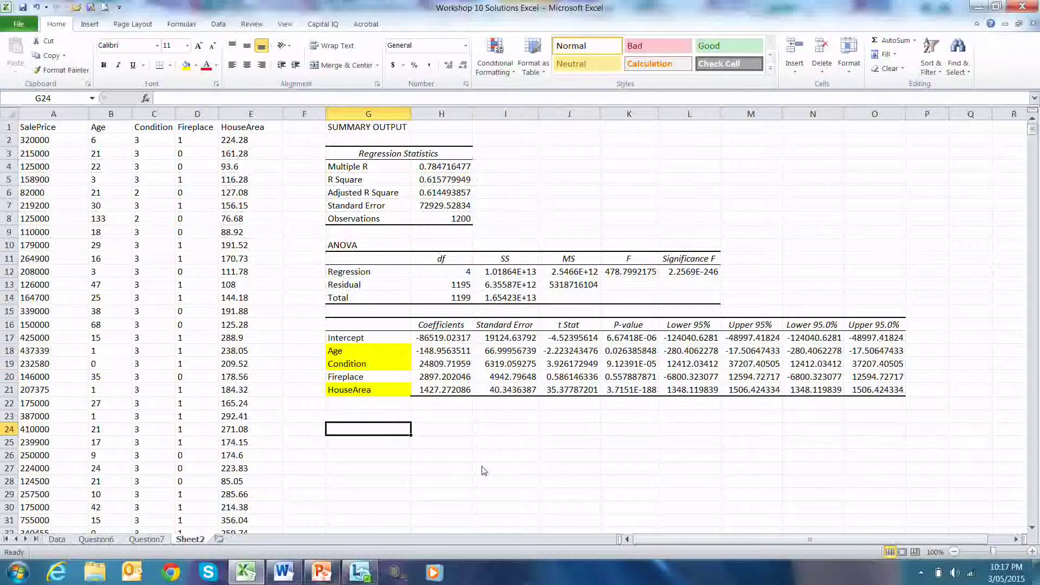
type("S")
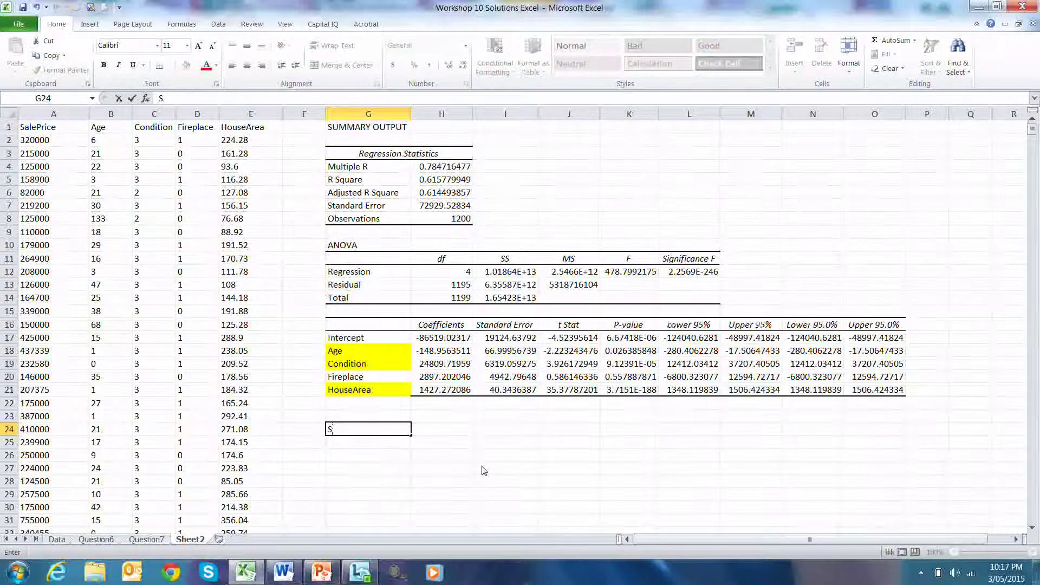
type("alePrice =")
type("-86")
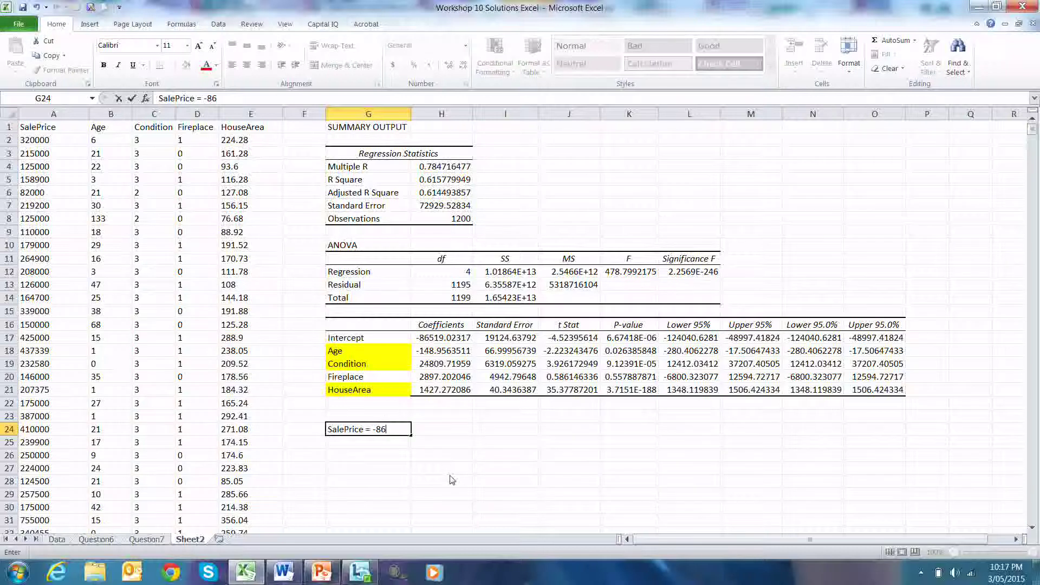
type(",519.02 - 148.9")
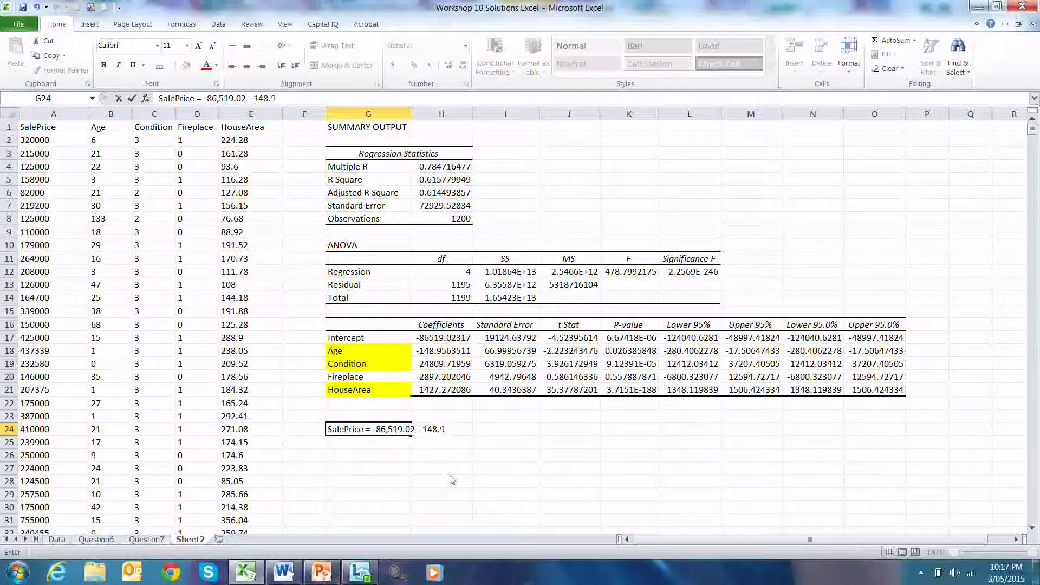
type("6 x Age +")
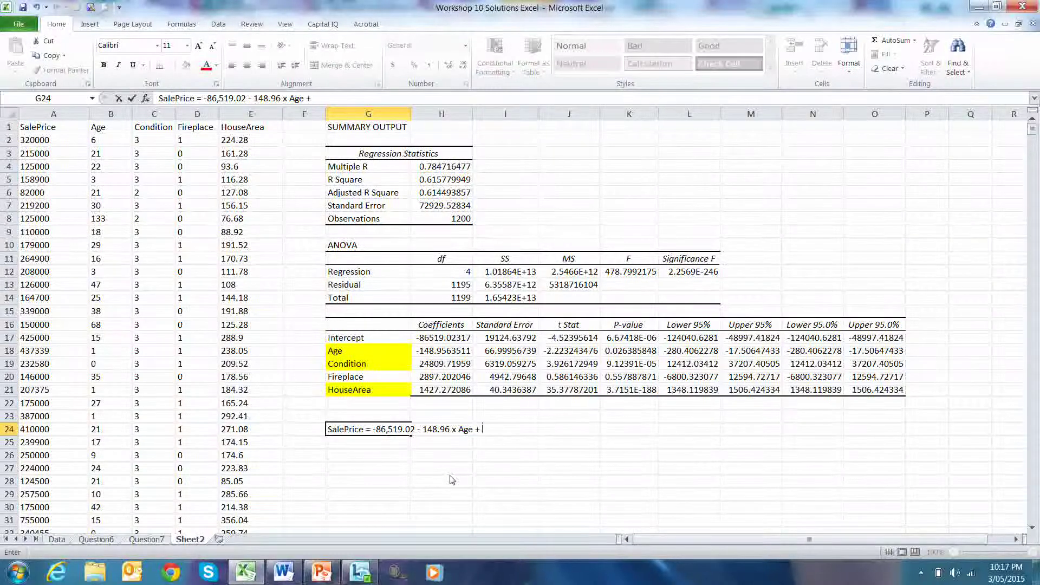
type(" 24,809")
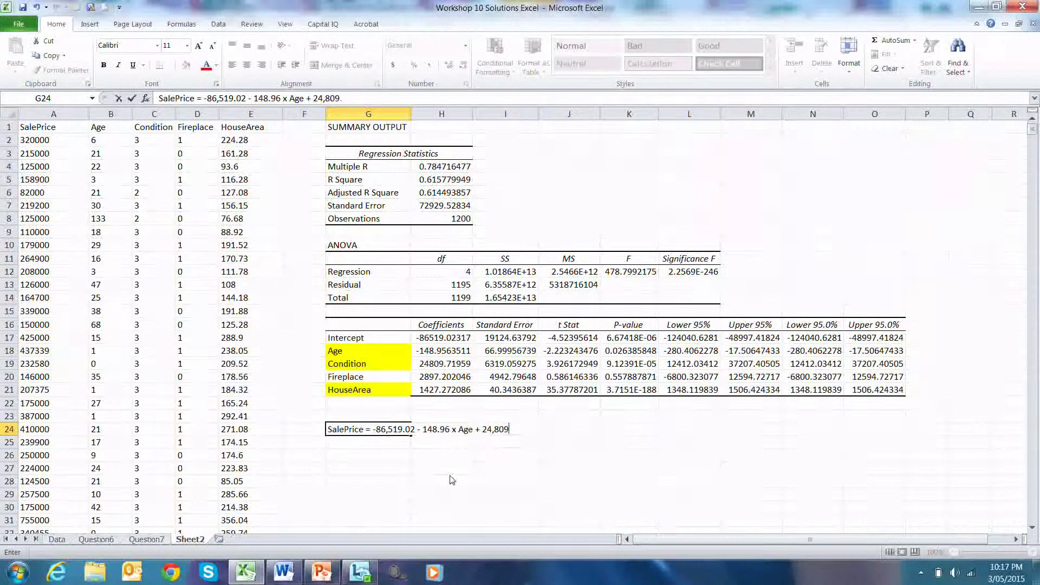
type(".72 x Consition")
key("BackSpace")
key("BackSpace")
key("BackSpace")
key("BackSpace")
key("BackSpace")
key("BackSpace")
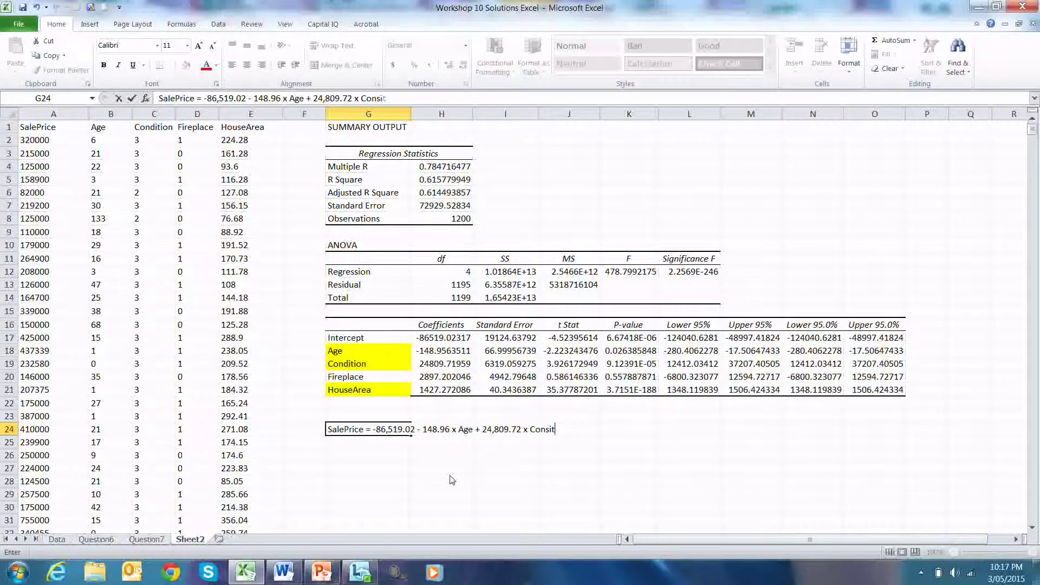
type("dition + 2,89")
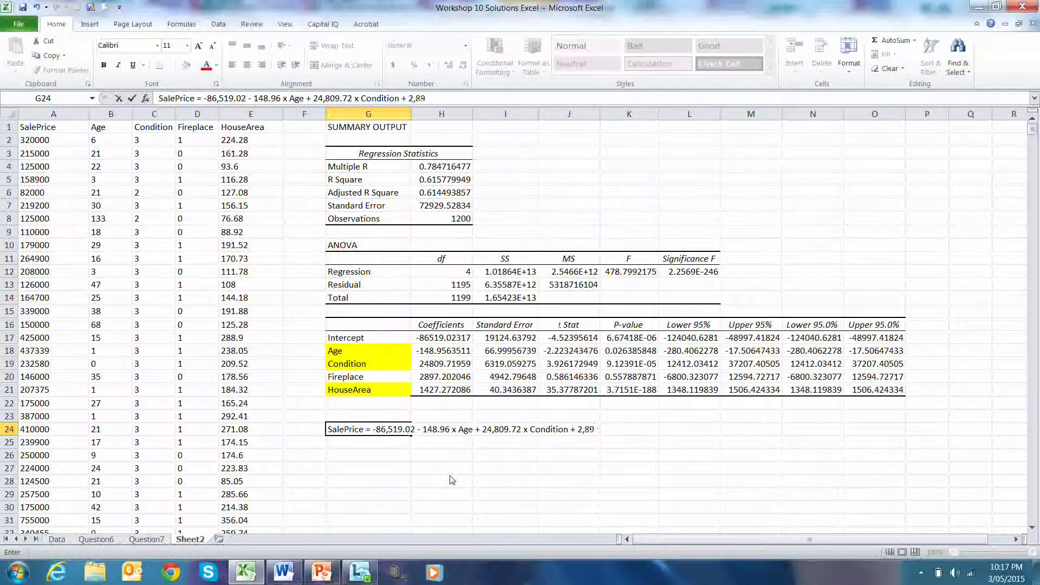
type("7.20")
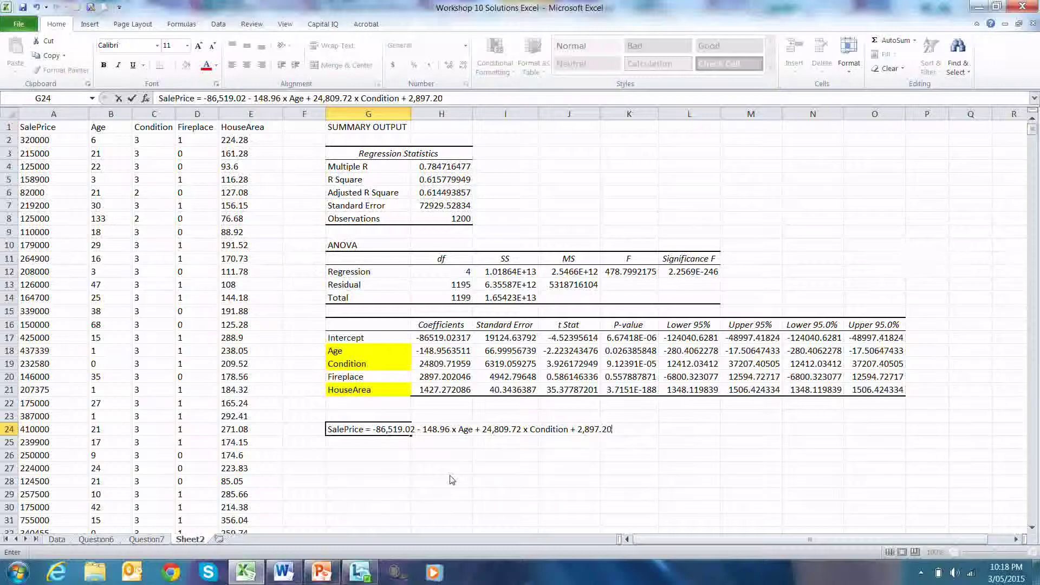
type(" x Fireplace")
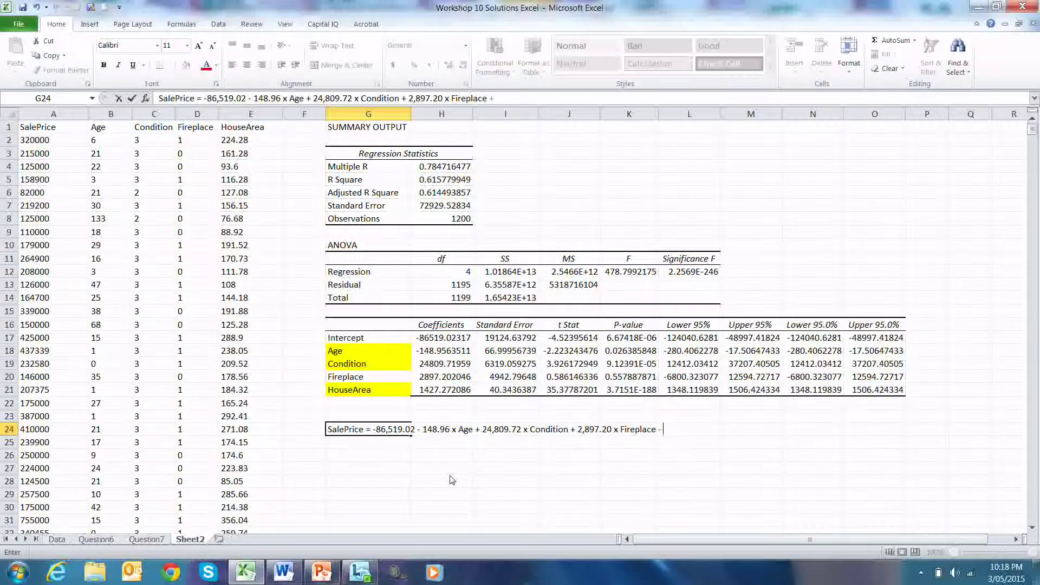
type(" + 1,427.27 x HouseA")
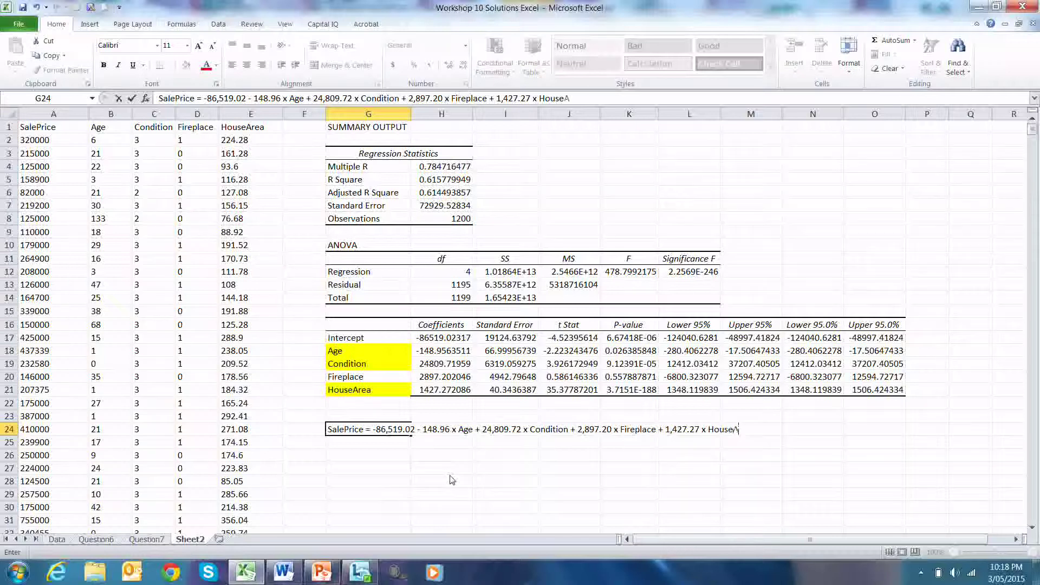
type("re")
type("a")
key("Return")
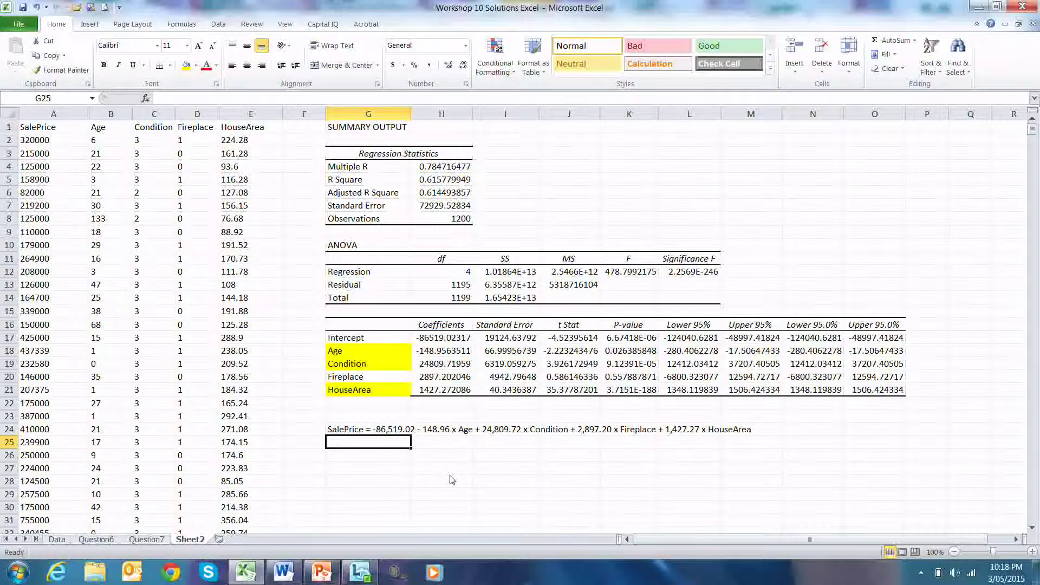
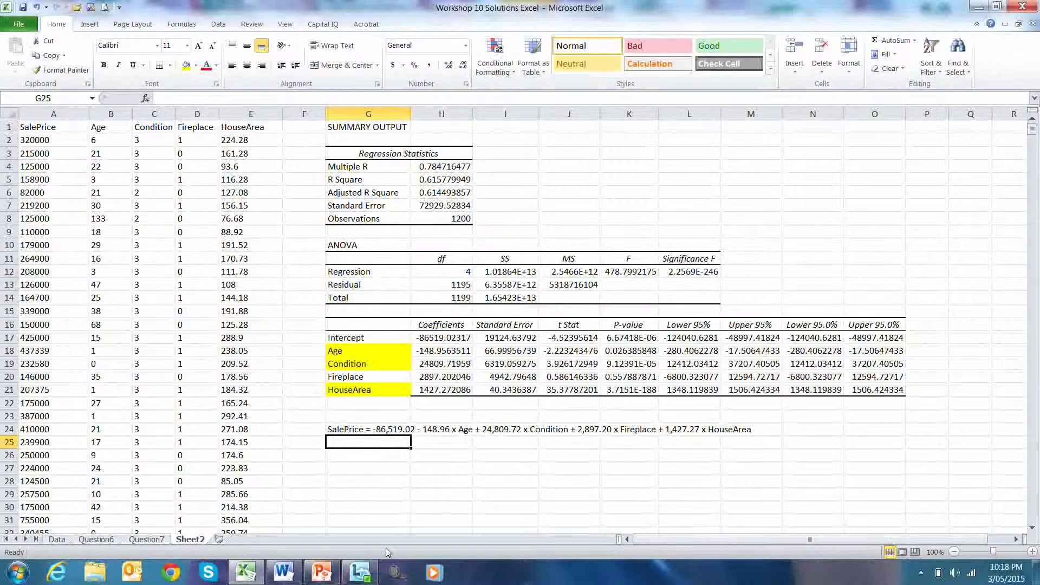
- Recheck question 6 in the Word document, and return to the Excel workbook to examine the regression's R Square value
left_click(283, 572)
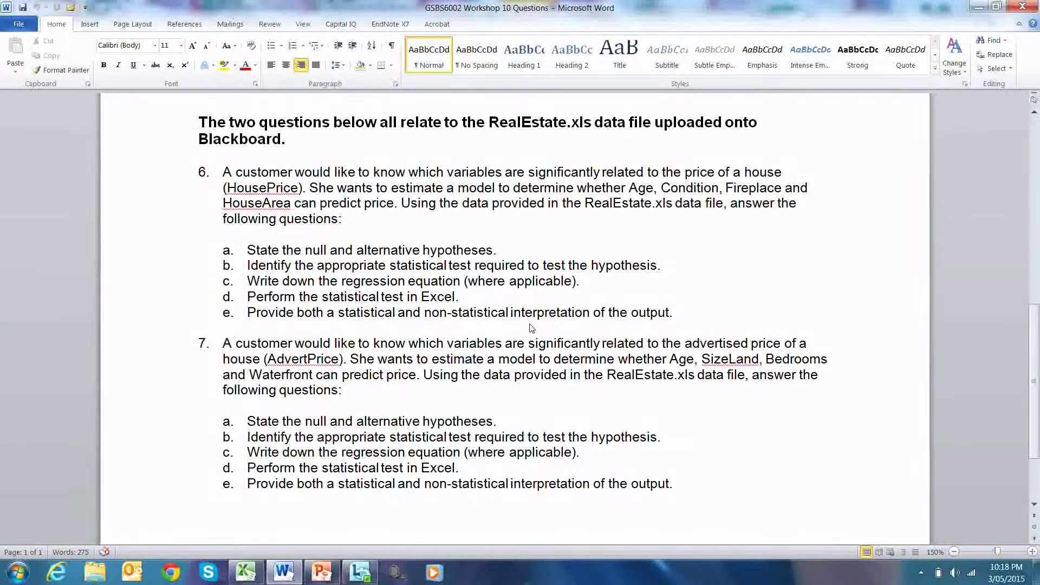
left_click(245, 572)
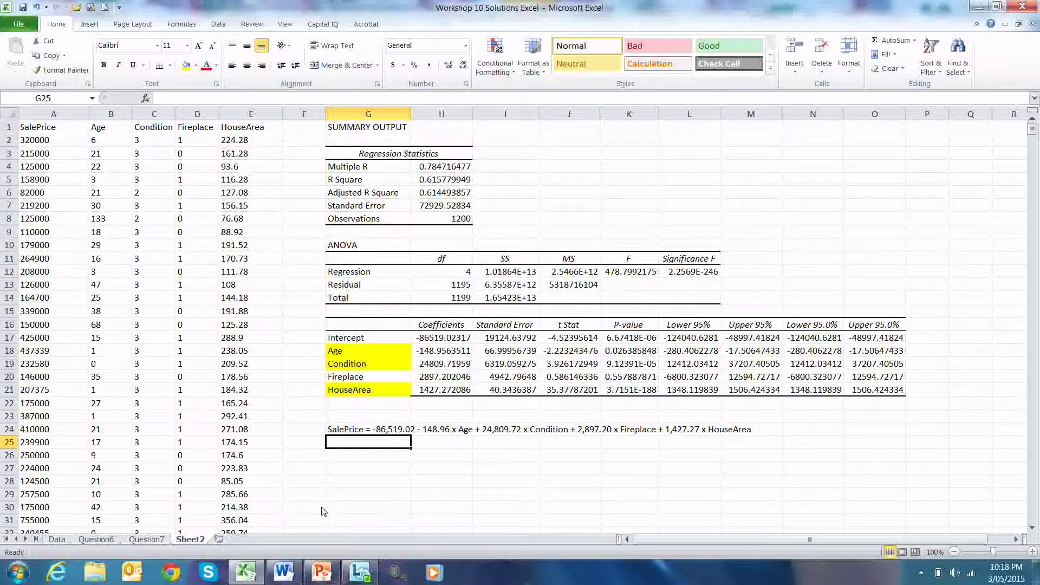
left_click(434, 184)
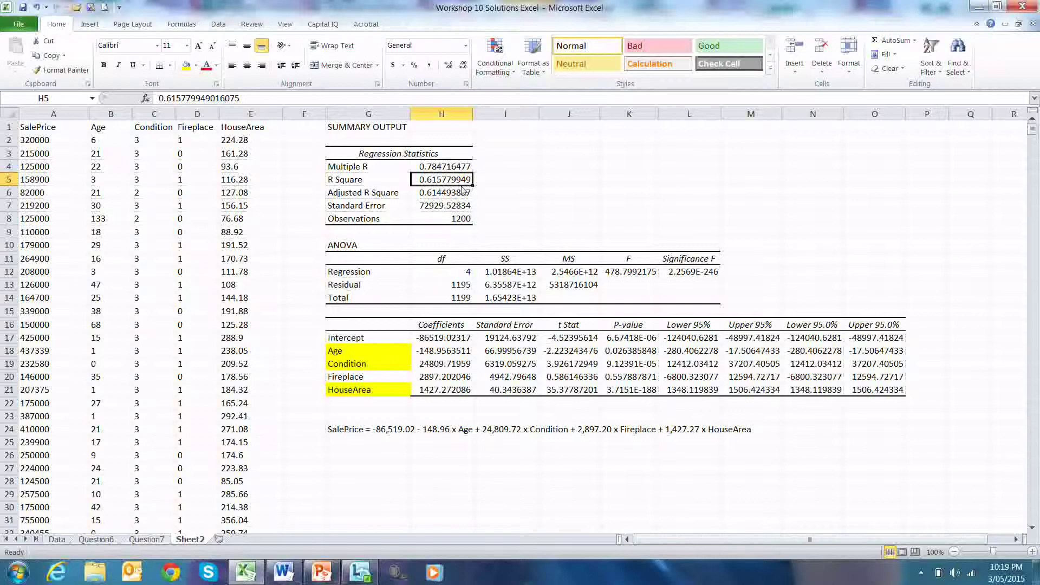
- Review the t Stat and P-value of each yellow-highlighted predictor: Age, Condition and HouseArea
left_click(404, 354)
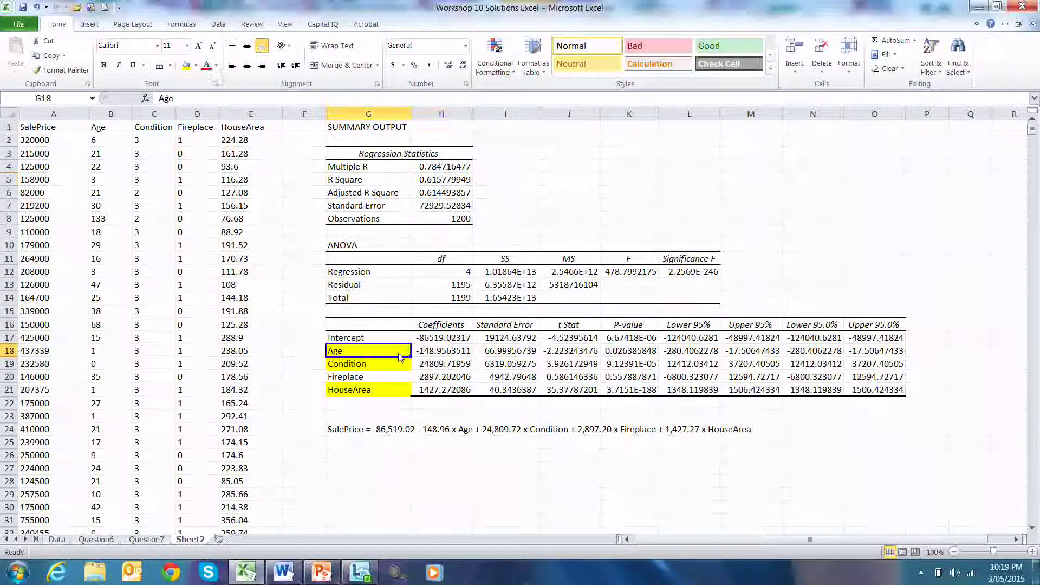
left_click(550, 351)
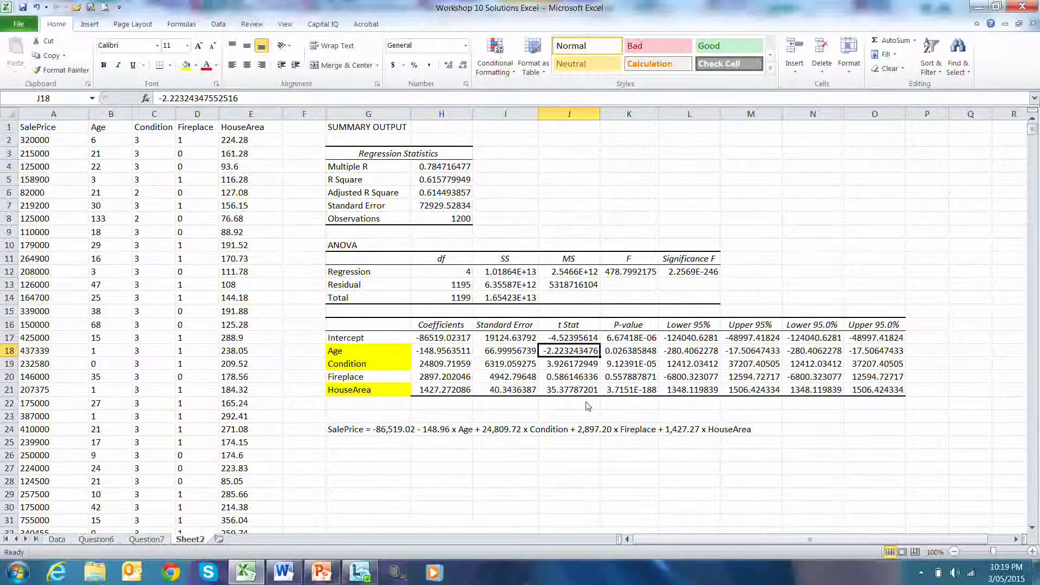
left_click(610, 354)
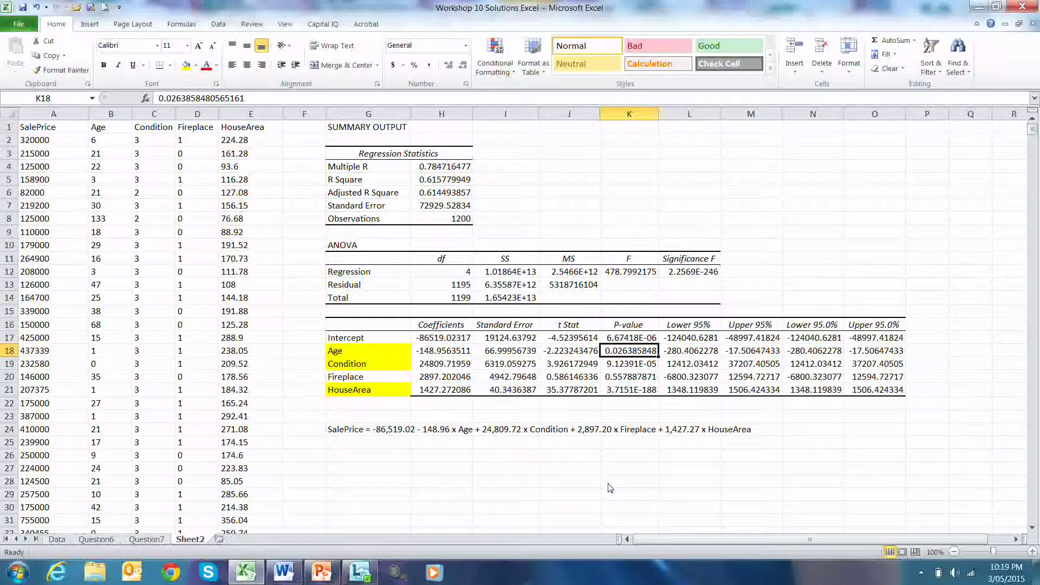
left_click(459, 364)
left_click(570, 364)
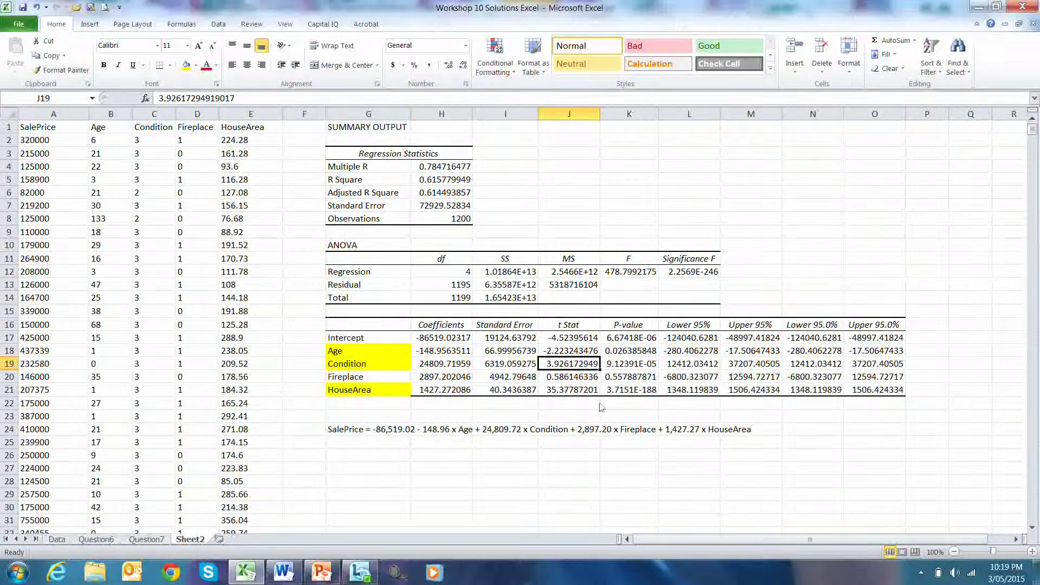
left_click(624, 367)
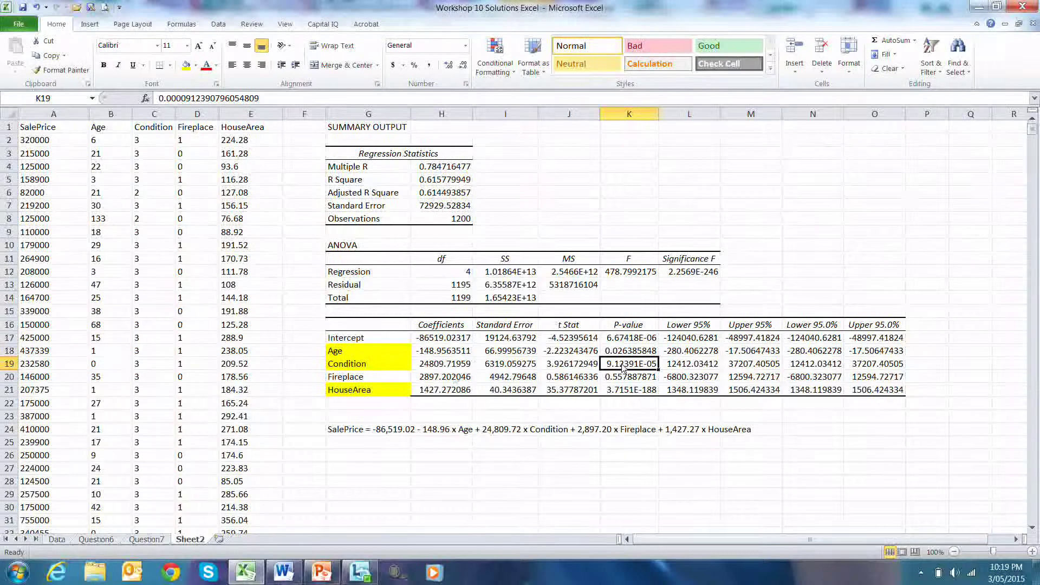
left_click(569, 390)
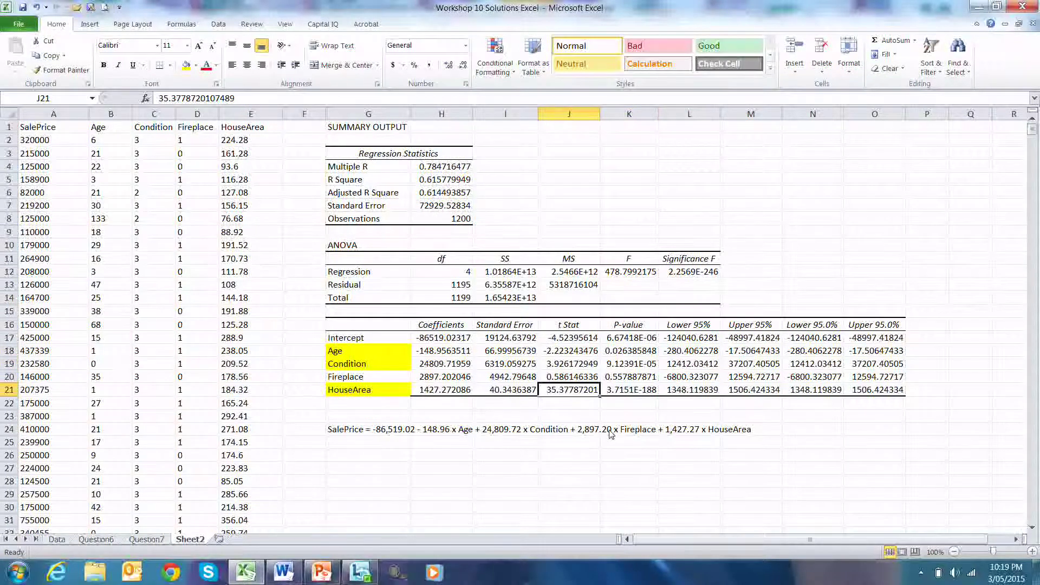
left_click(638, 389)
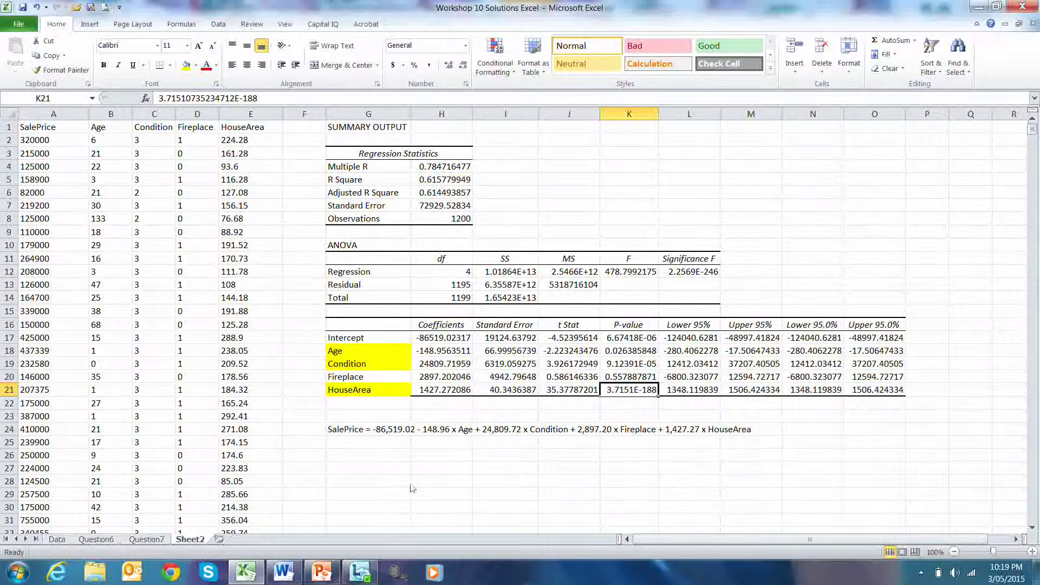
- Switch to the Word document and review the workshop questions
left_click(283, 571)
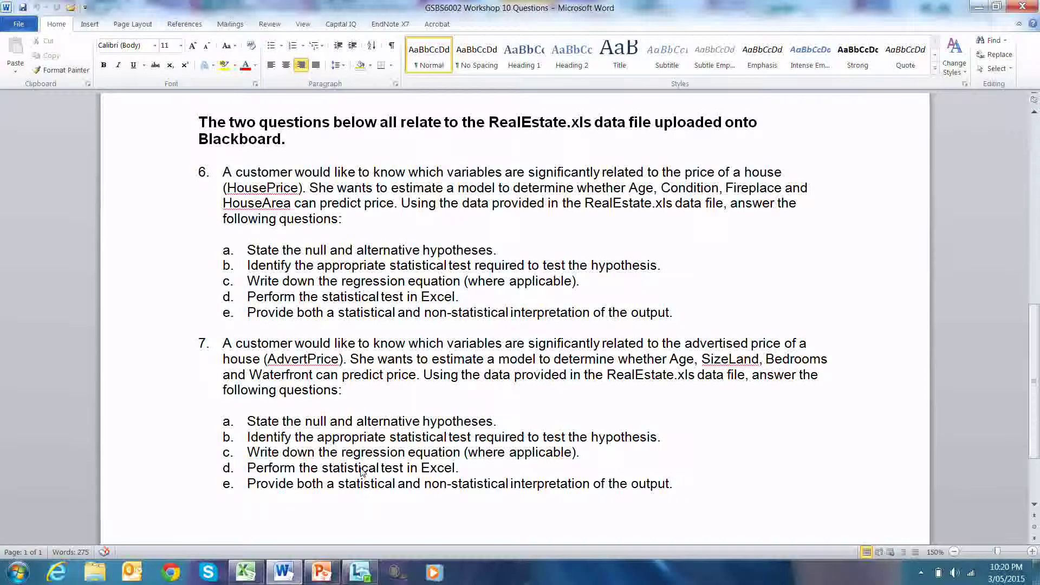
- Switch to the Excel workbook and copy the AdvertPrice, Age, SizeLand, Bedrooms and Waterfront columns from the Data sheet
left_click(246, 572)
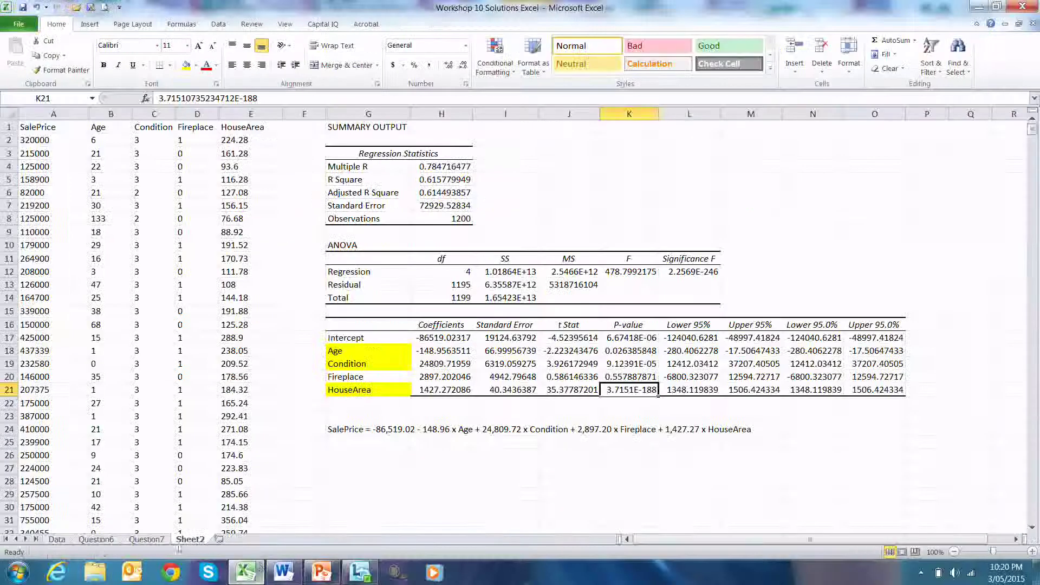
left_click(56, 540)
left_click(54, 256)
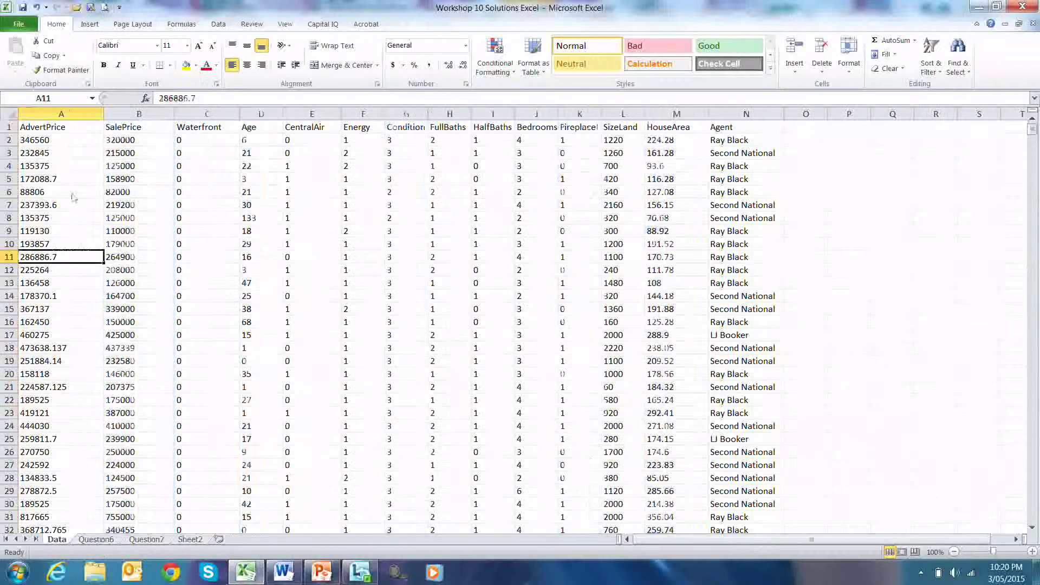
left_click(61, 114)
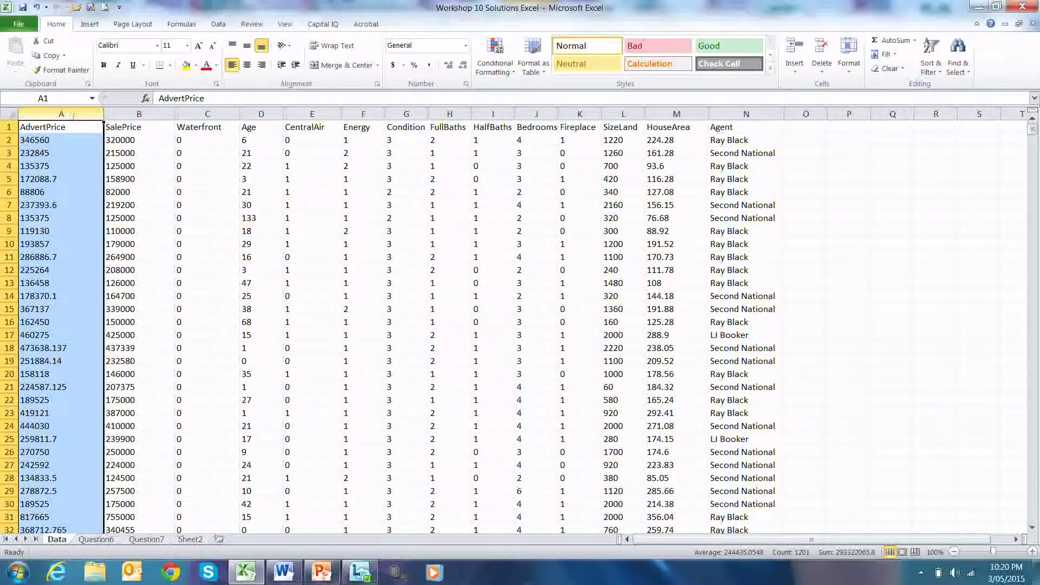
left_click(261, 114, "ctrl")
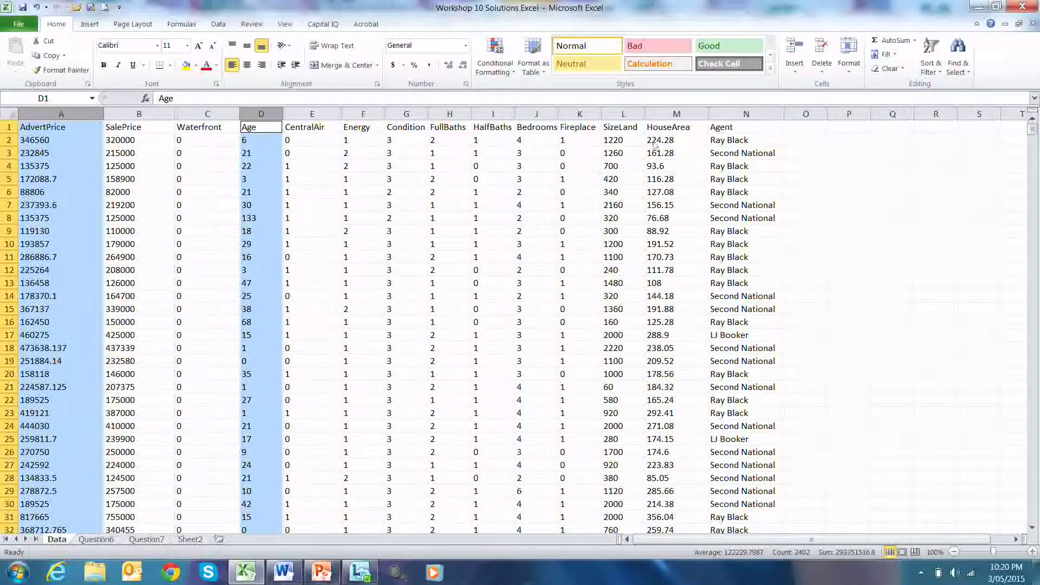
left_click(623, 114, "ctrl")
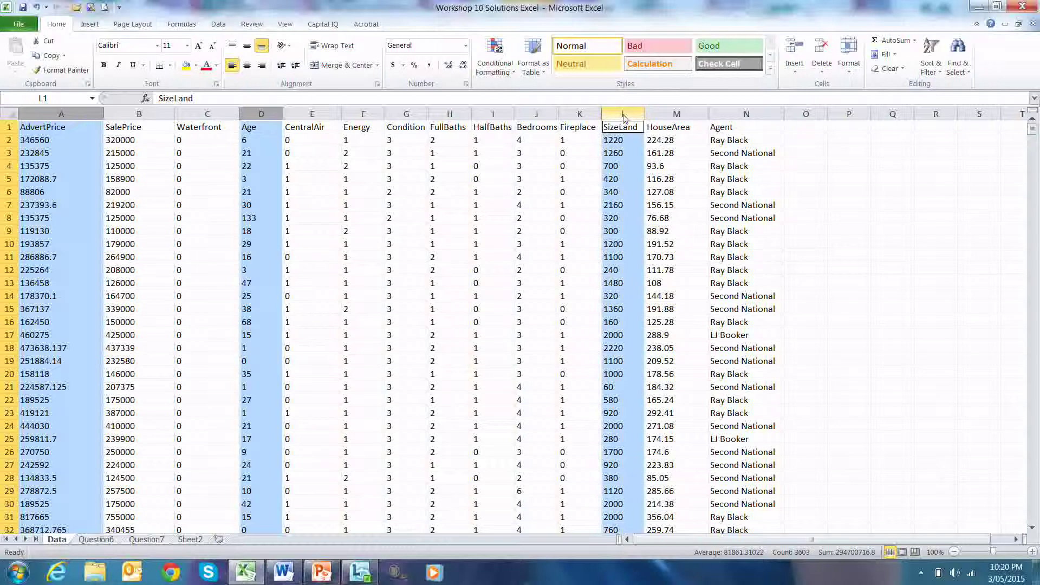
left_click(537, 114, "ctrl")
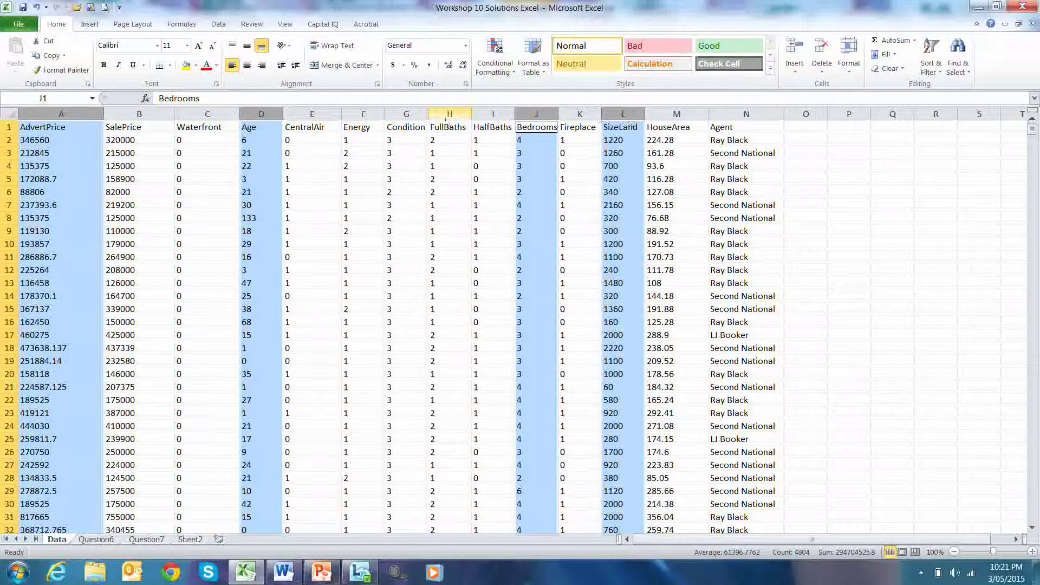
left_click(209, 114, "ctrl")
key("ctrl+c")
right_click(215, 114)
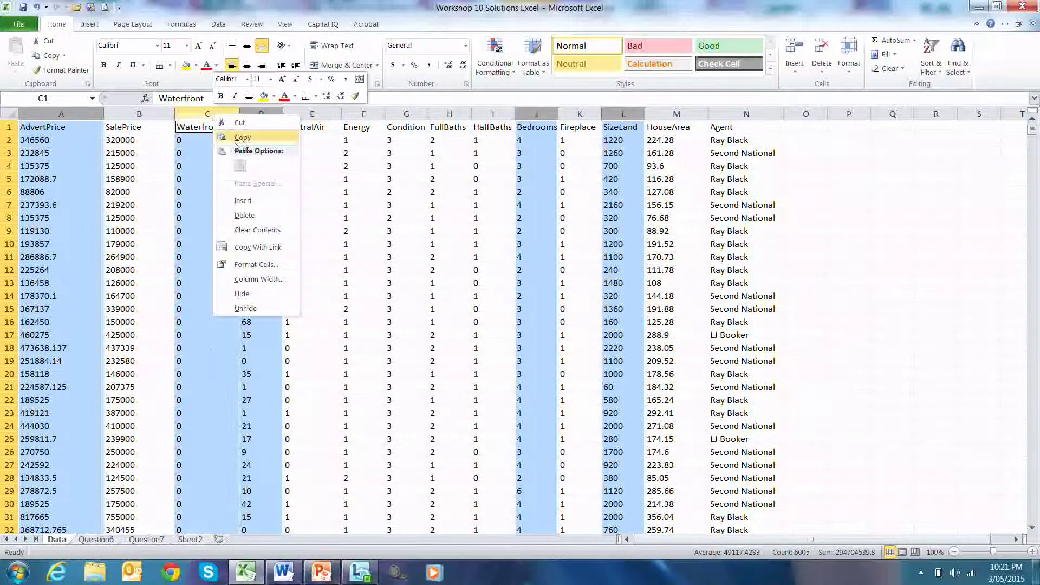
left_click(242, 139)
- Add a new worksheet and paste the copied columns into it, starting at column A
left_click(218, 540)
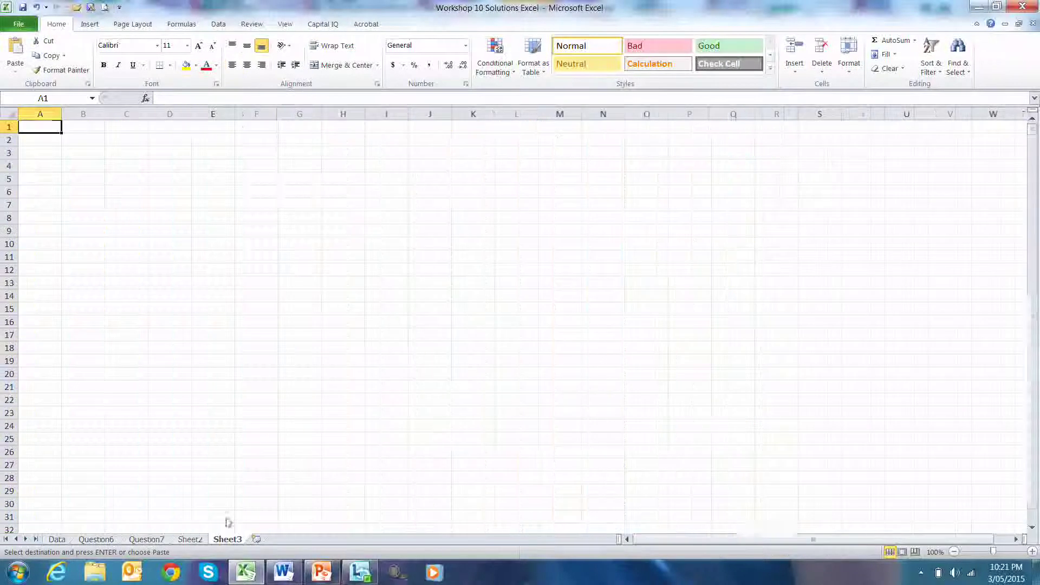
left_click(41, 114)
right_click(40, 115)
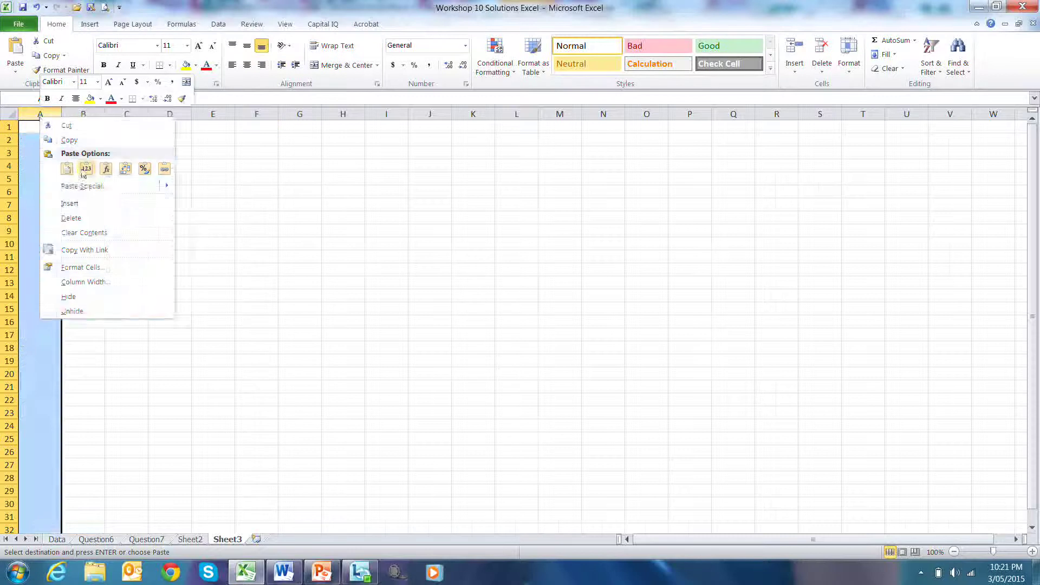
left_click(67, 170)
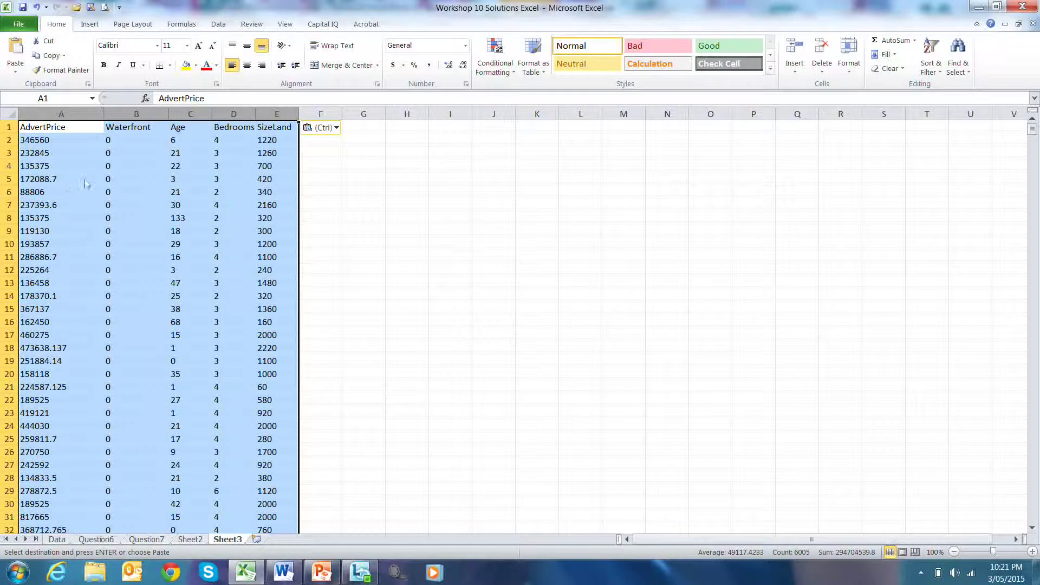
left_click(87, 181)
- Start a Regression data analysis on the new sheet with the AdvertPrice values $A$2:$A$1201 as the Y range
left_click(364, 127)
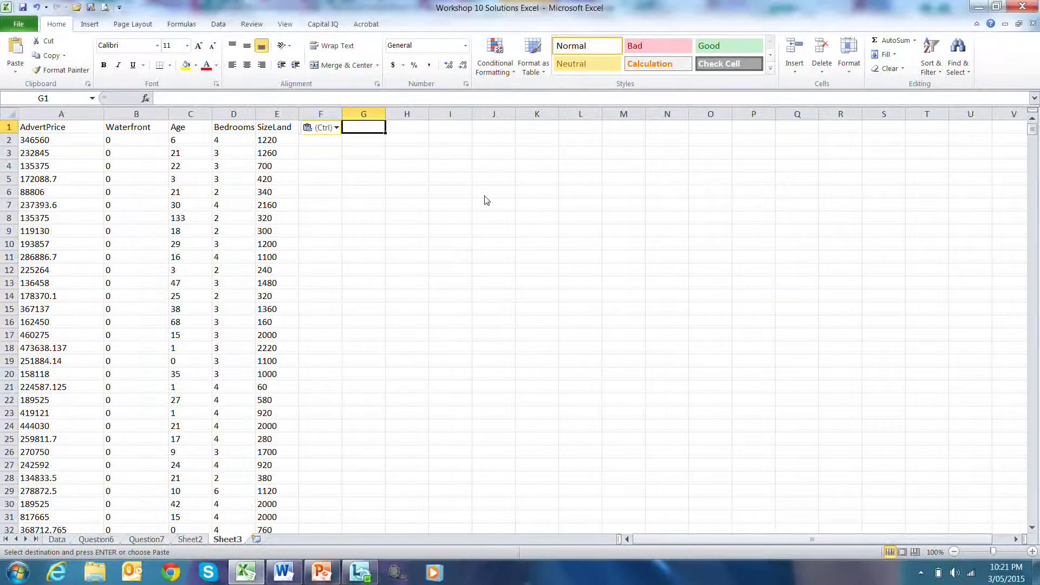
left_click(218, 24)
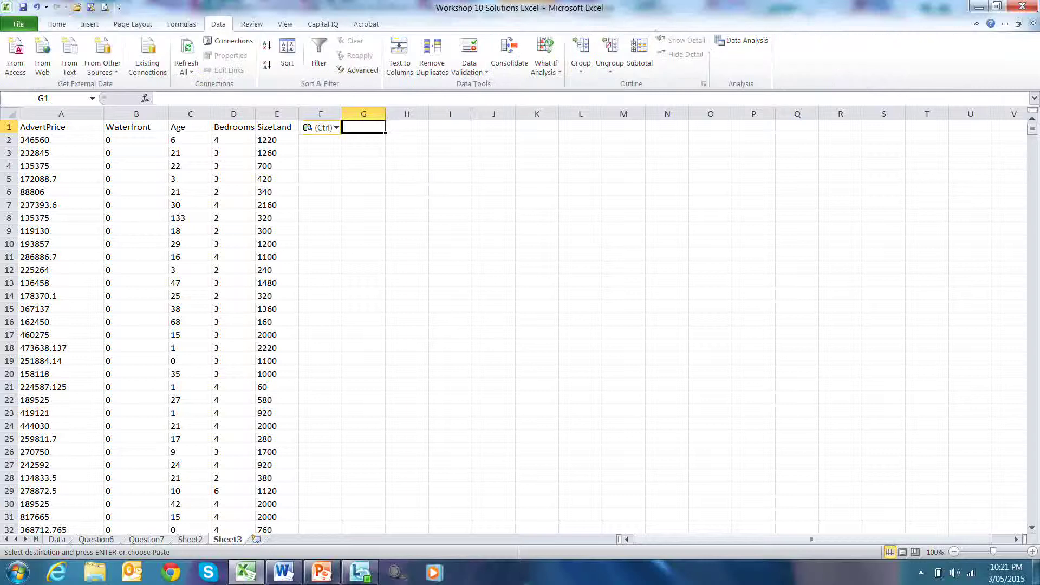
left_click(723, 44)
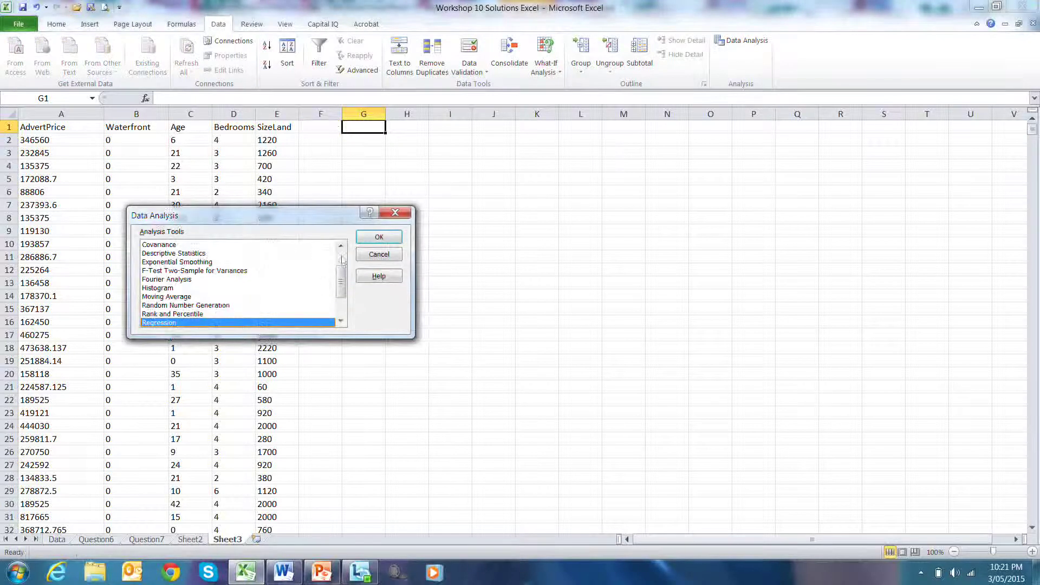
left_click(379, 237)
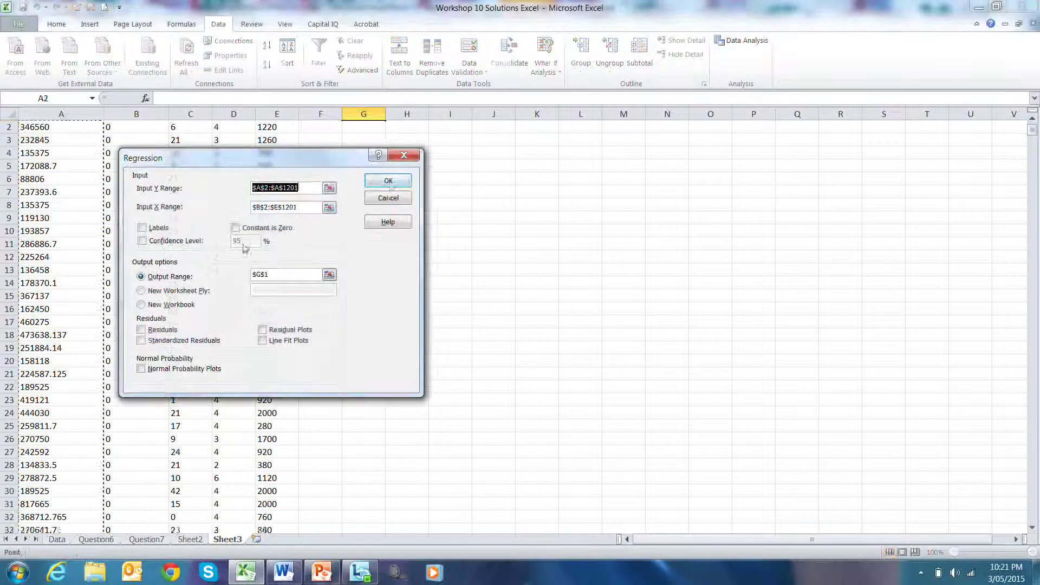
left_click(335, 186)
left_click(38, 153)
scroll(38, 157, "up", 1)
left_click(46, 142)
key("ctrl+shift+Down")
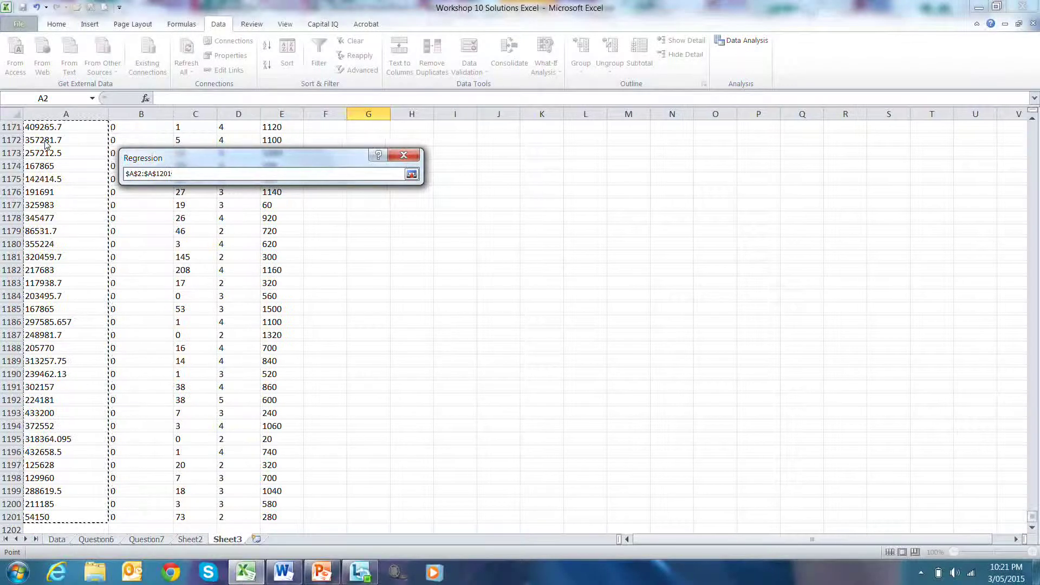
key("Return")
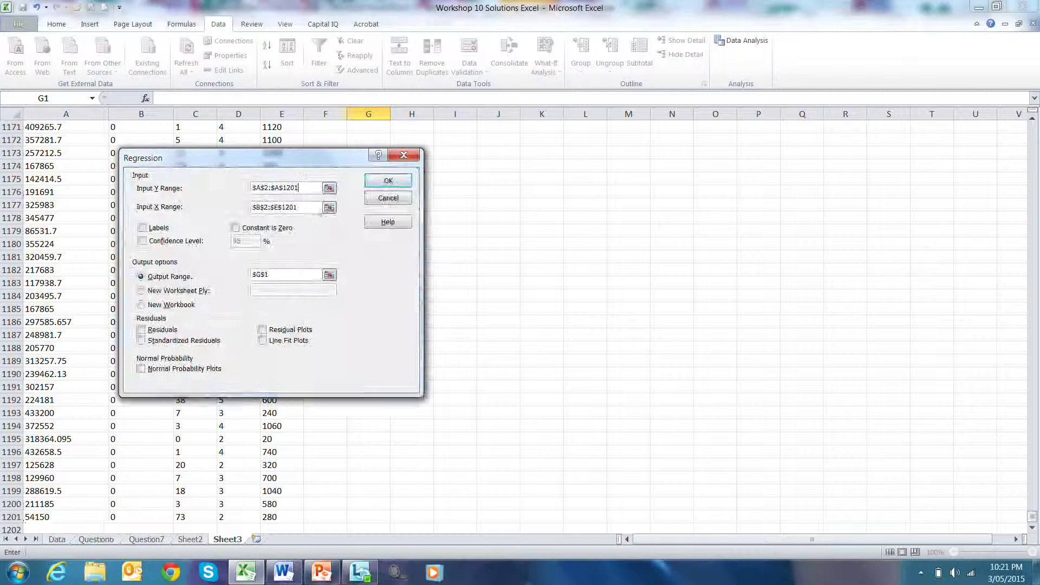
- Set the regression's X range to $B$2:$E$1201, covering Waterfront, Age, Bedrooms and SizeLand
left_click(330, 207)
left_click(146, 217)
key("ctrl+Up")
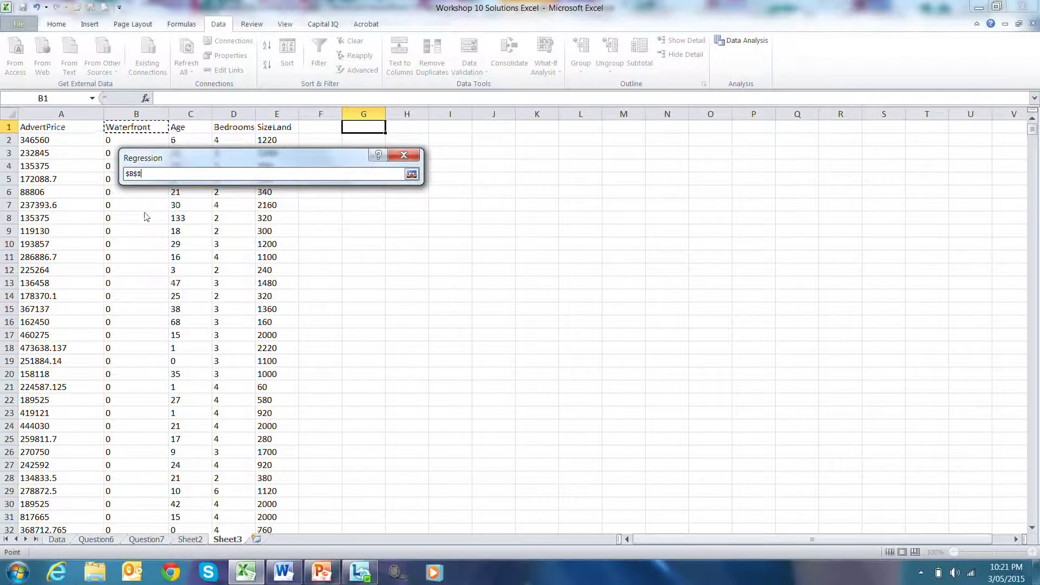
key("Down")
key("shift+Right")
key("shift+Right")
key("shift+Right")
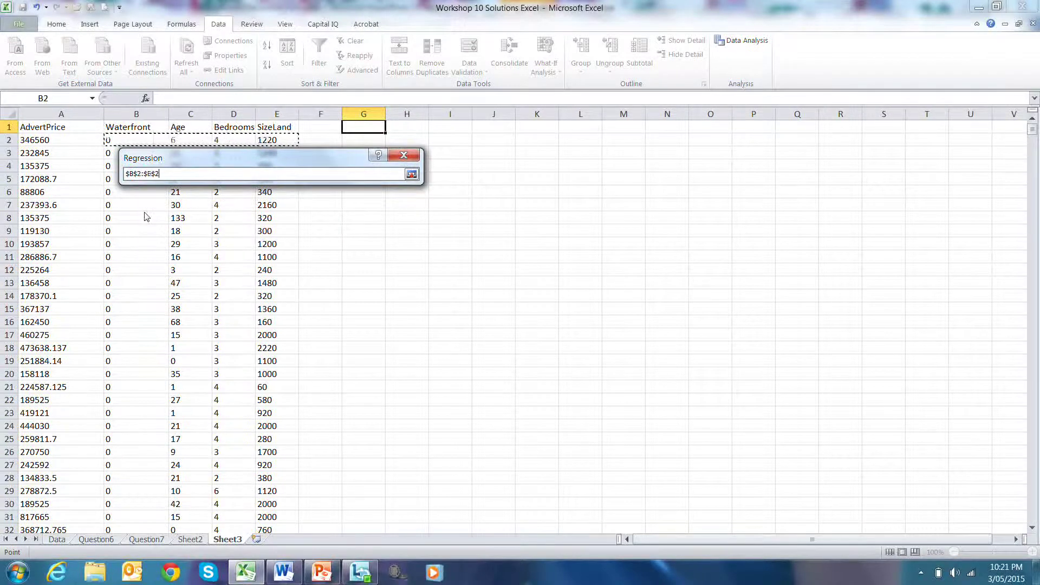
key("ctrl+shift+Down")
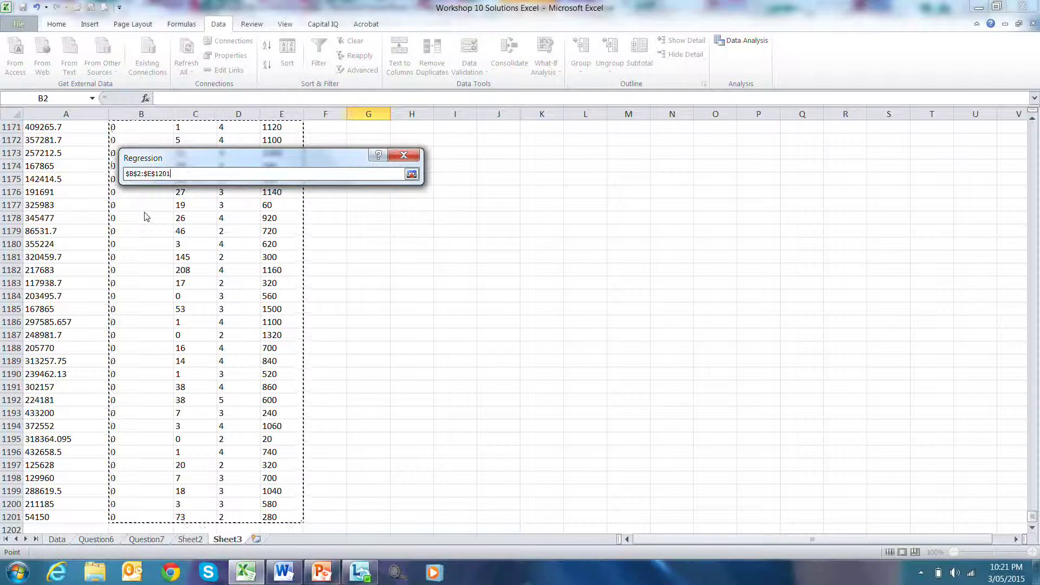
left_click(413, 175)
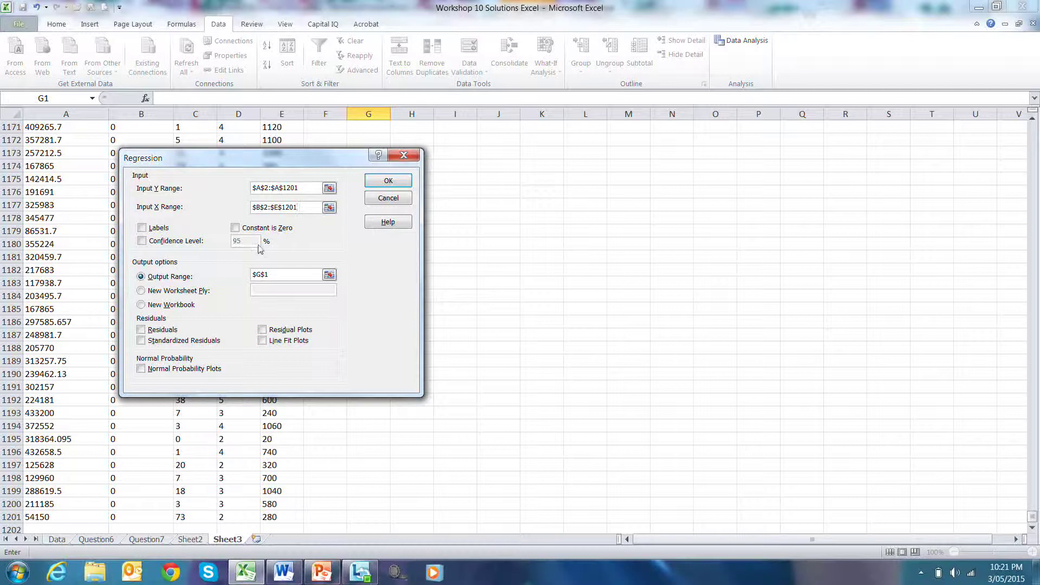
- Keep $G$1 as the output range and run the regression
left_click(329, 274)
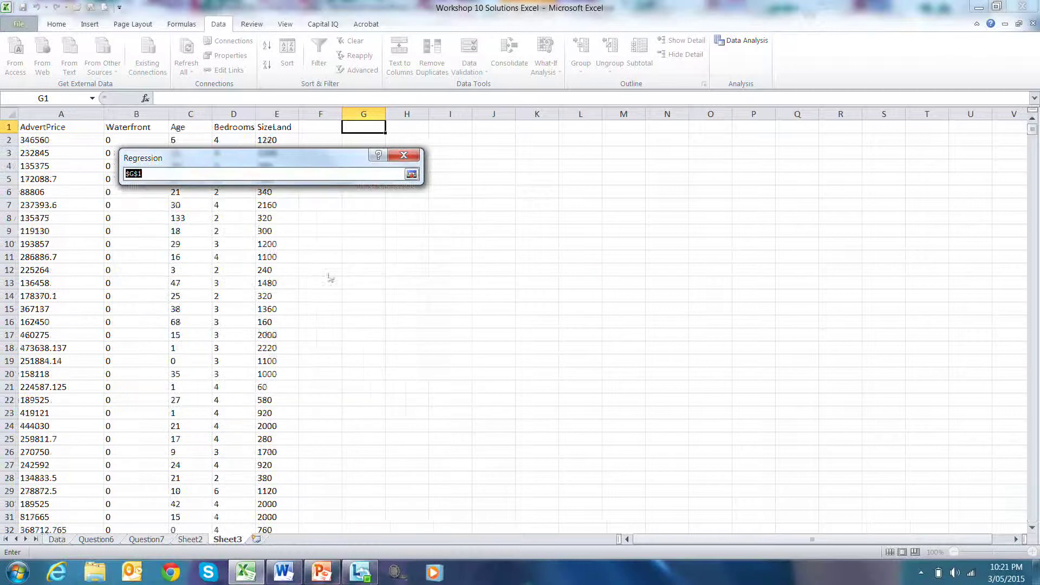
left_click(412, 174)
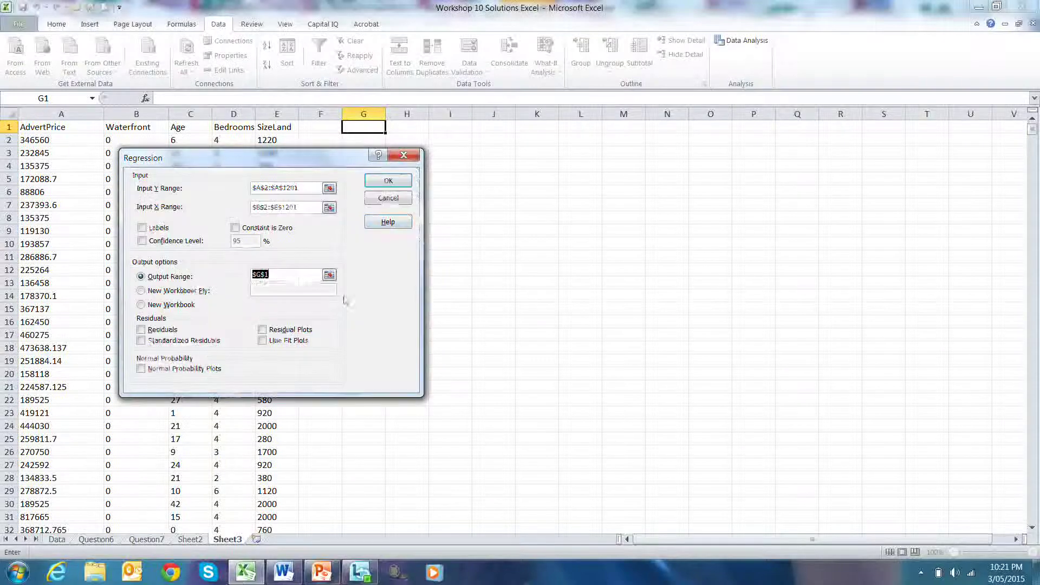
left_click(389, 180)
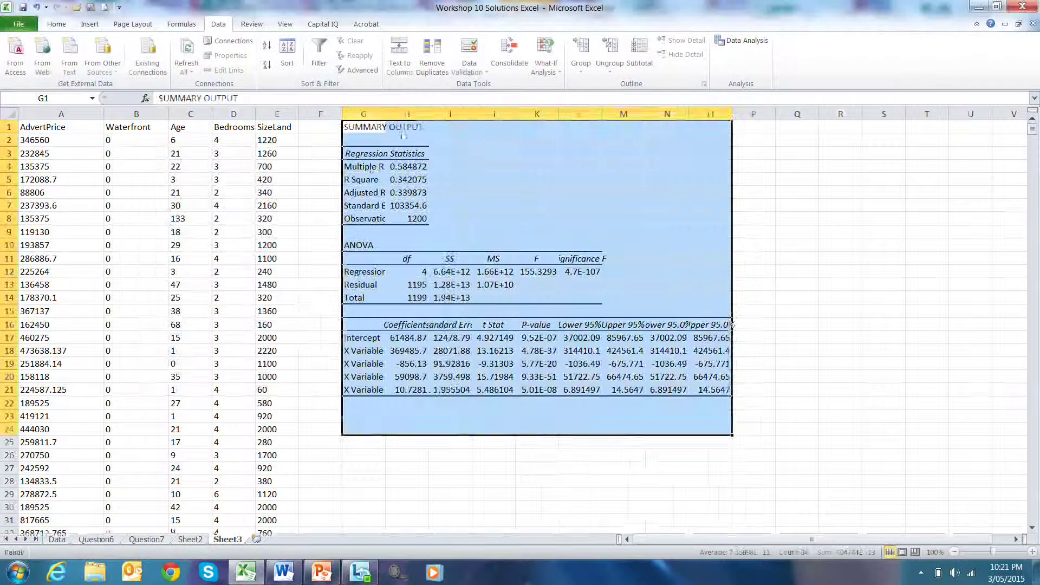
- Autofit columns G to O of the summary output and check the Significance F value in the ANOVA table
left_click_drag(364, 113, 711, 113)
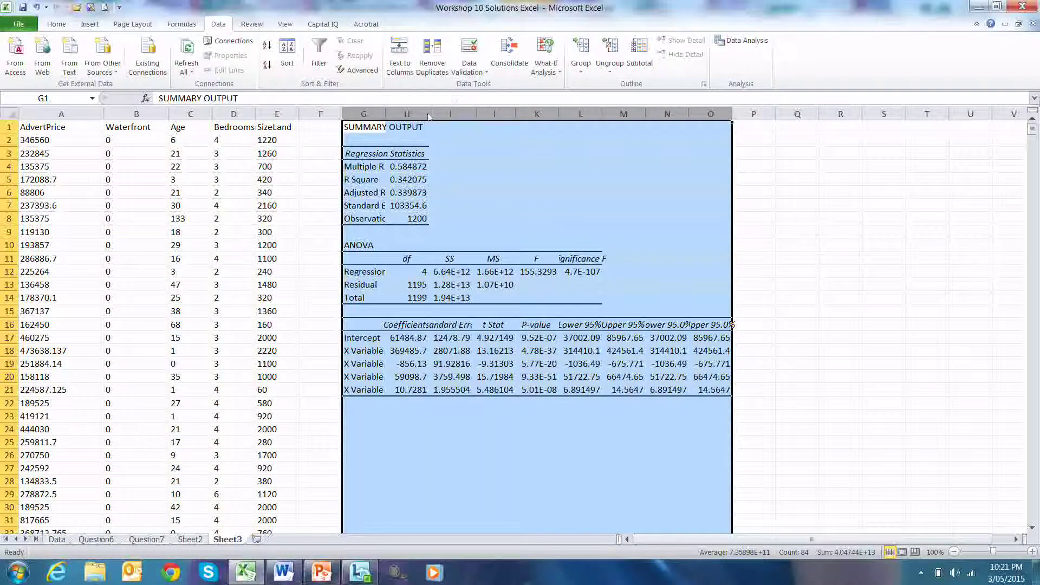
double_click(429, 114)
left_click(707, 272)
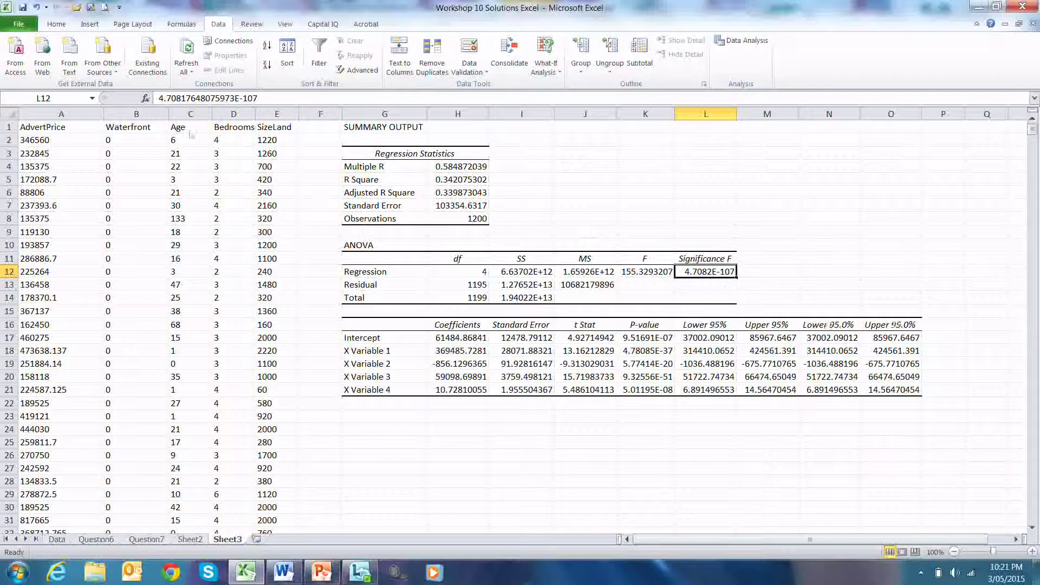
- Copy the headers Waterfront, Age, Bedrooms and SizeLand and paste them transposed over X Variable 1 to 4 in the coefficients table
left_click_drag(142, 133, 266, 135)
right_click(270, 133)
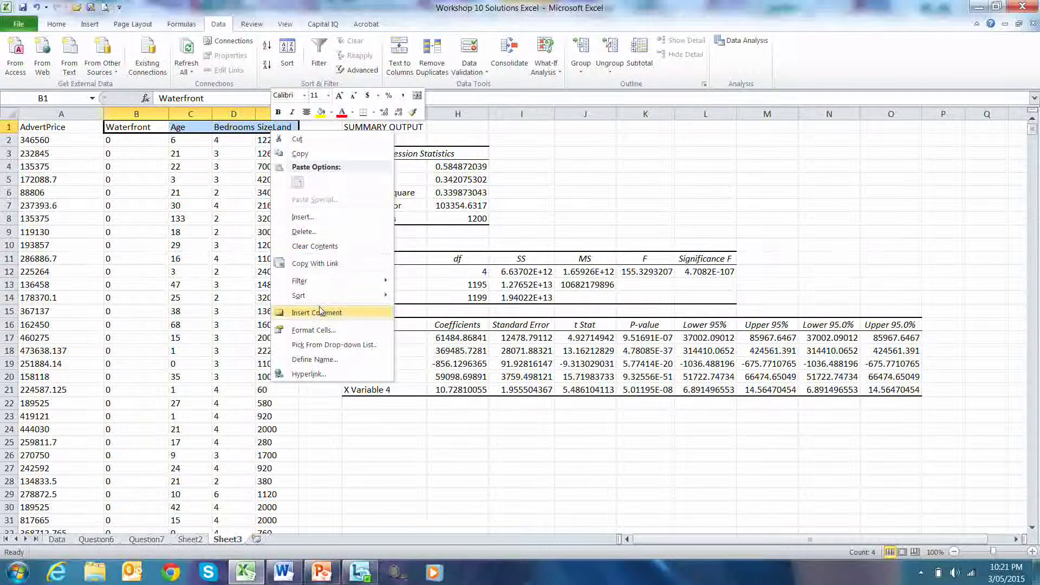
left_click(322, 155)
left_click(379, 351)
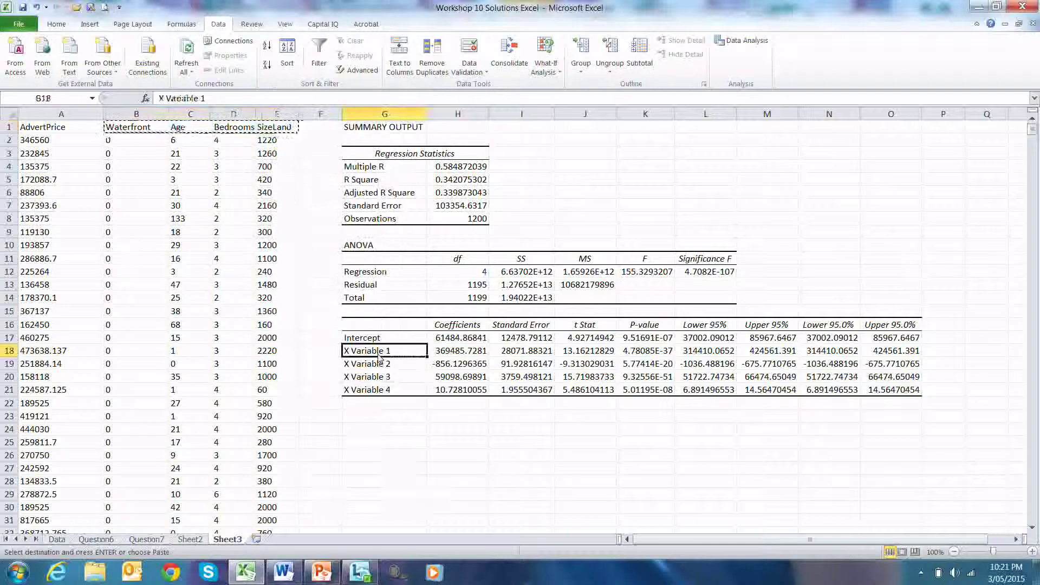
right_click(380, 352)
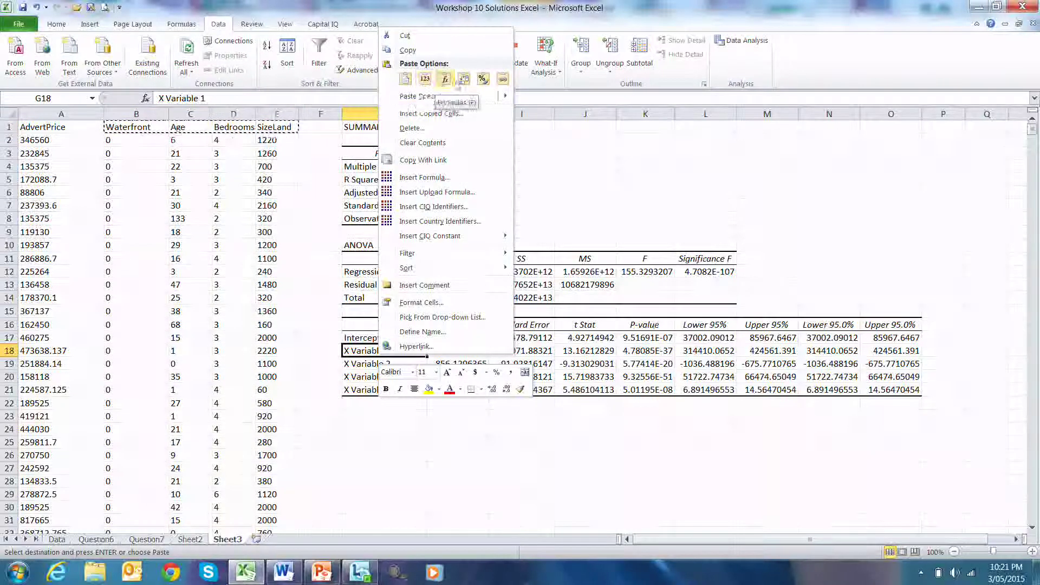
left_click(464, 79)
left_click(409, 364)
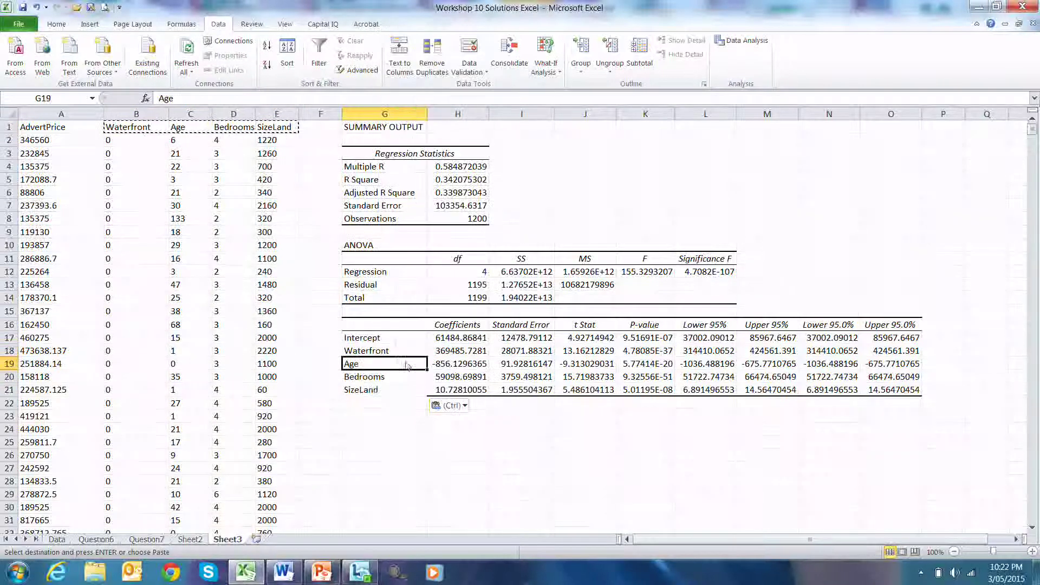
- Check Waterfront's t Stat and P-value, and fill its label cell in the coefficients table with yellow
left_click(416, 353)
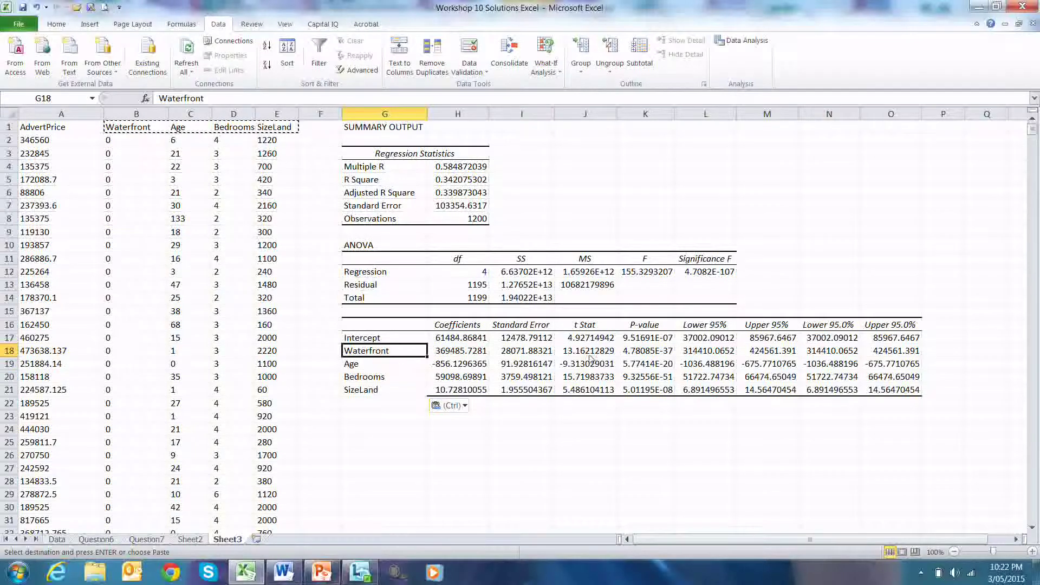
left_click(590, 353)
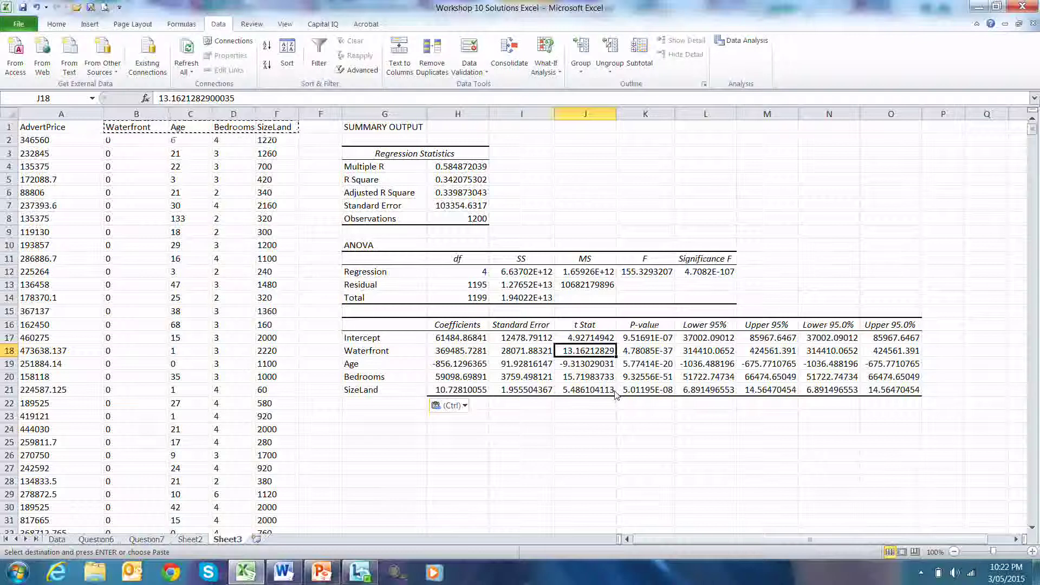
left_click(657, 354)
left_click(379, 351)
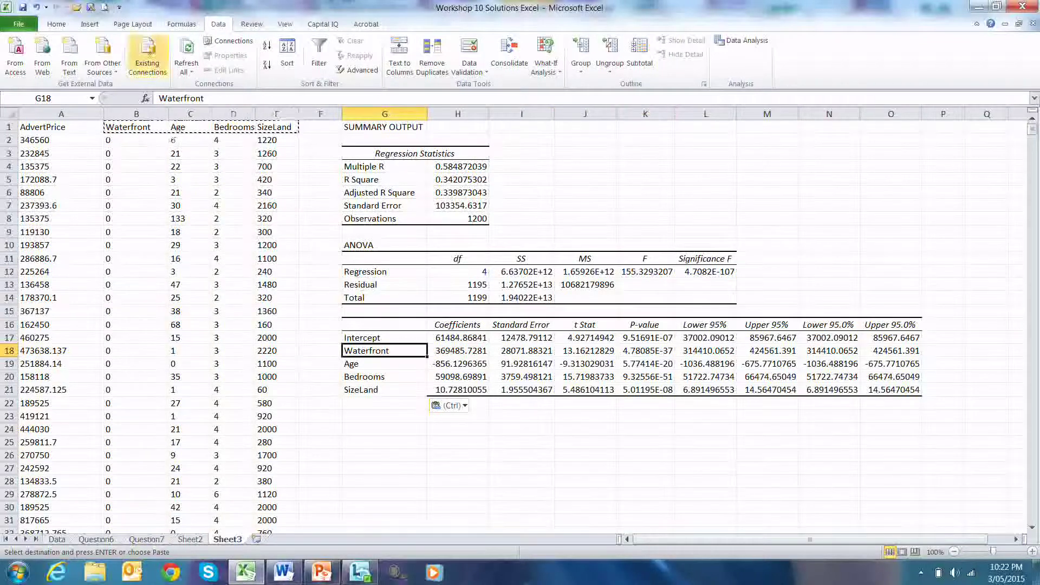
left_click(56, 24)
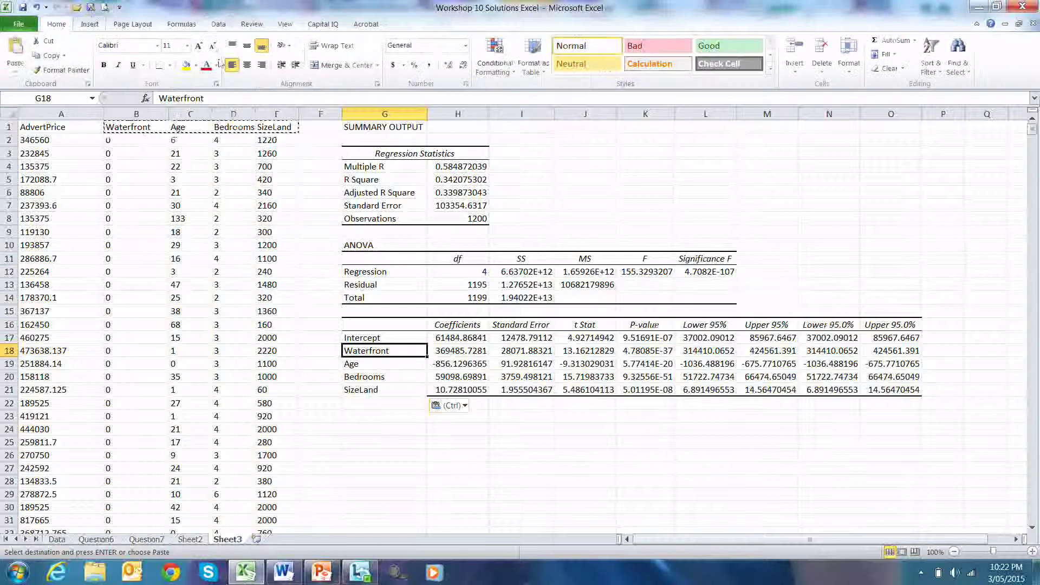
left_click(186, 65)
- Check Age's t Stat and P-value, and fill its label cell in the coefficients table with yellow
left_click(587, 366)
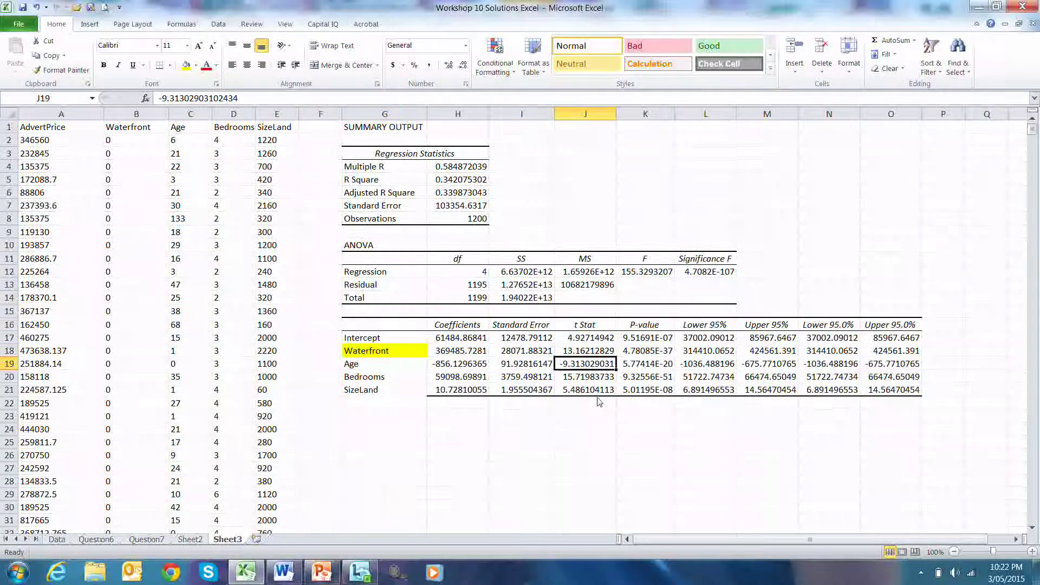
left_click(662, 362)
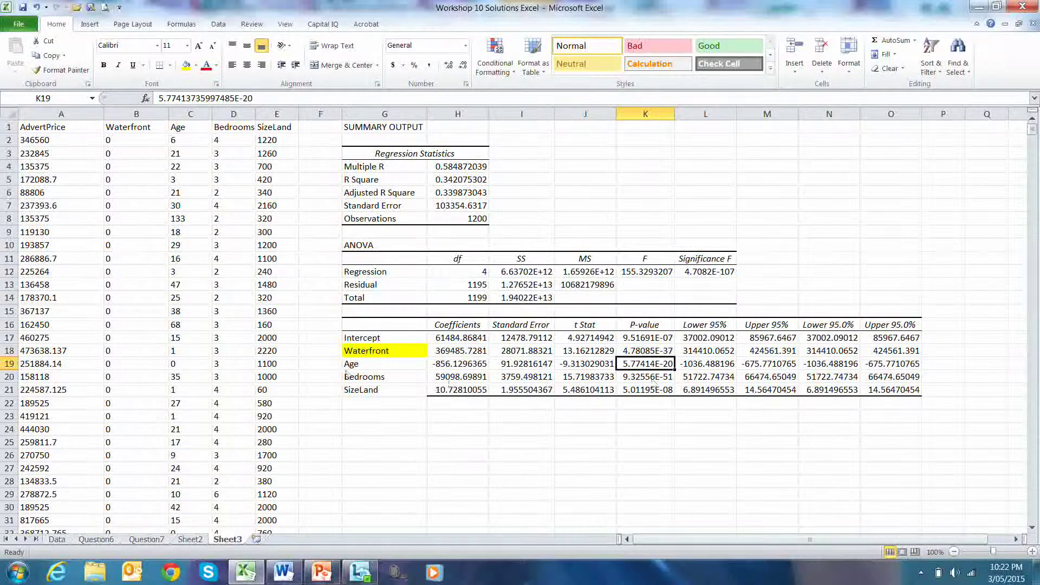
left_click(380, 364)
left_click(186, 65)
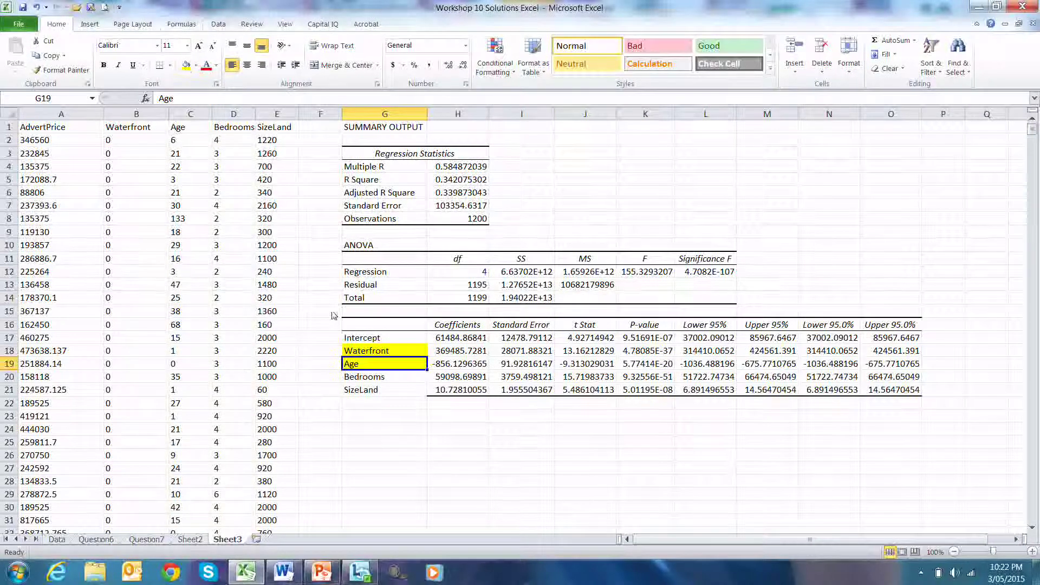
- Check Bedrooms' t Stat and P-value, and fill its label cell in the coefficients table with yellow
left_click(388, 378)
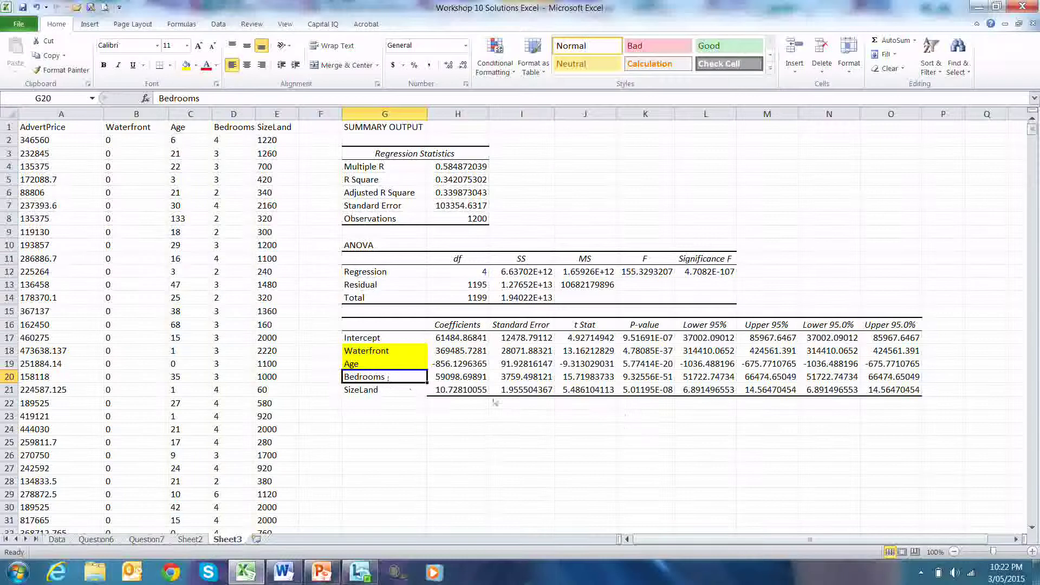
left_click(583, 379)
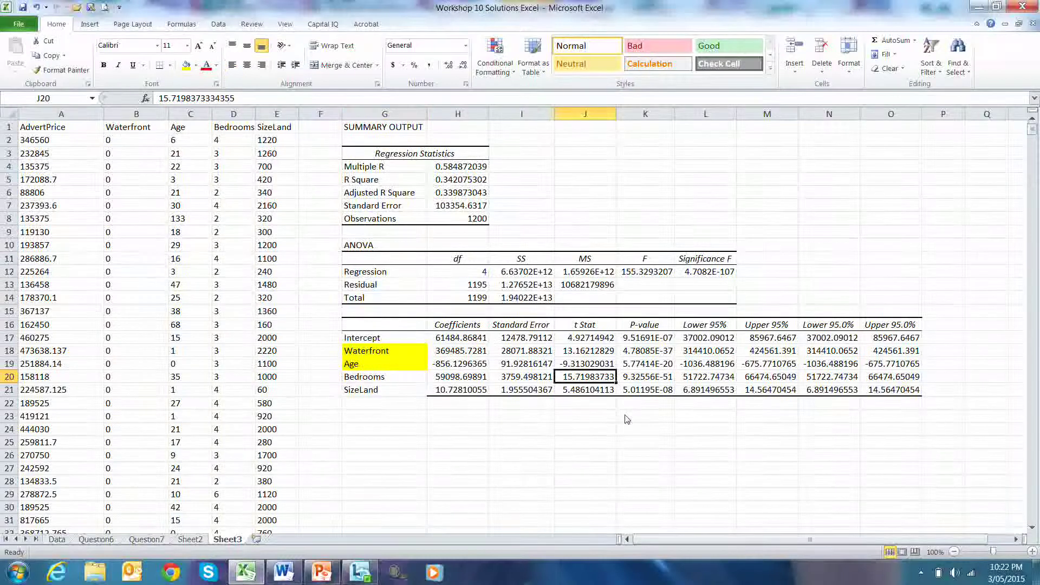
left_click(644, 384)
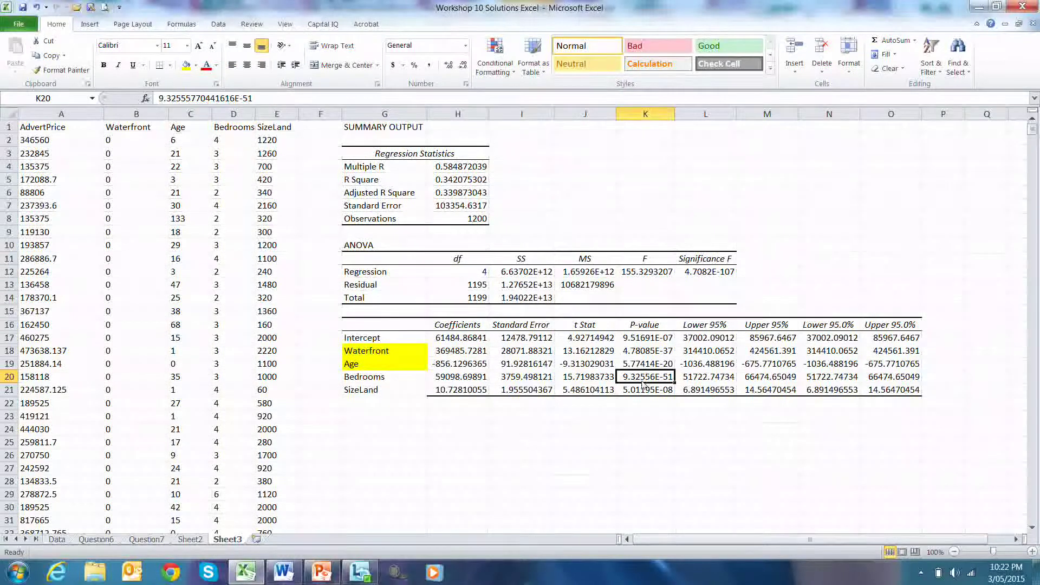
left_click(378, 379)
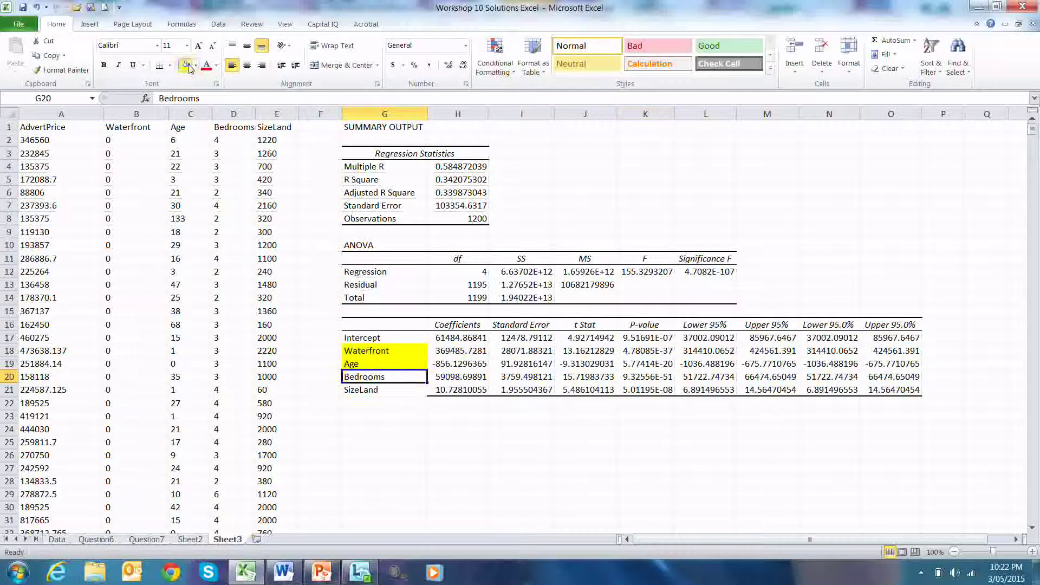
- Check SizeLand's t Stat and P-value, and fill its label cell in the coefficients table with yellow
left_click(401, 393)
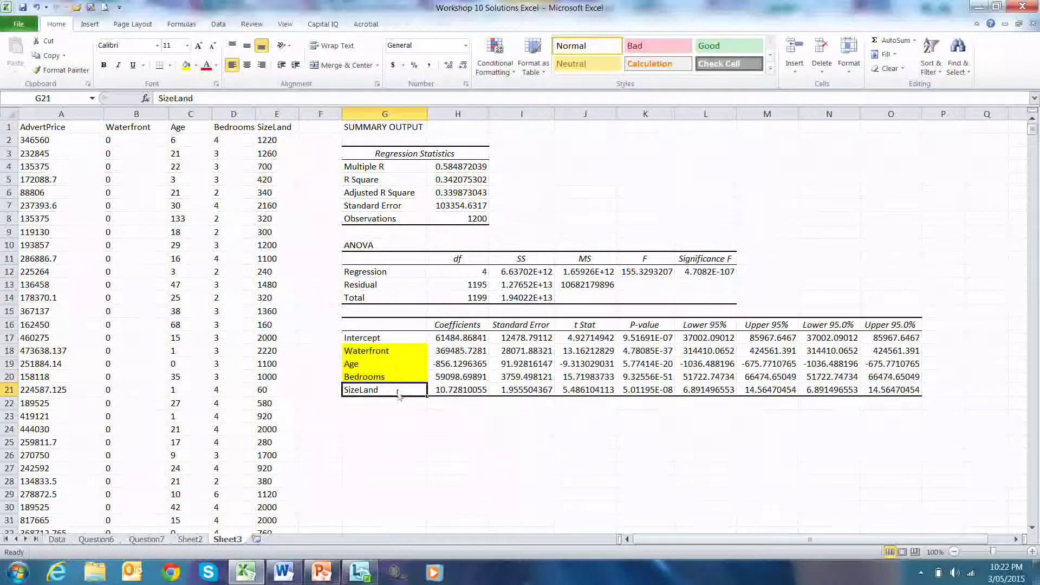
left_click(608, 394)
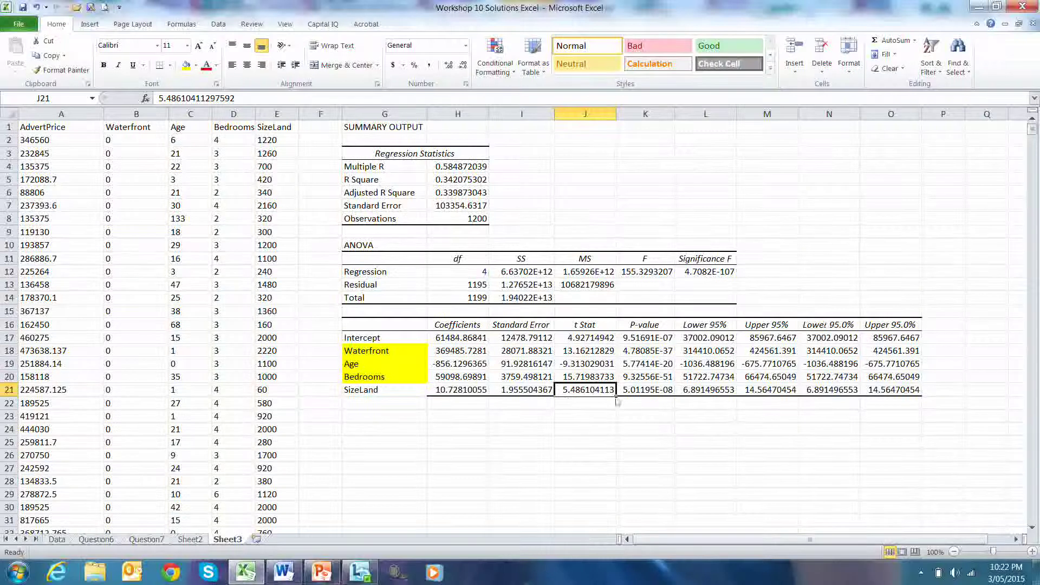
left_click(654, 394)
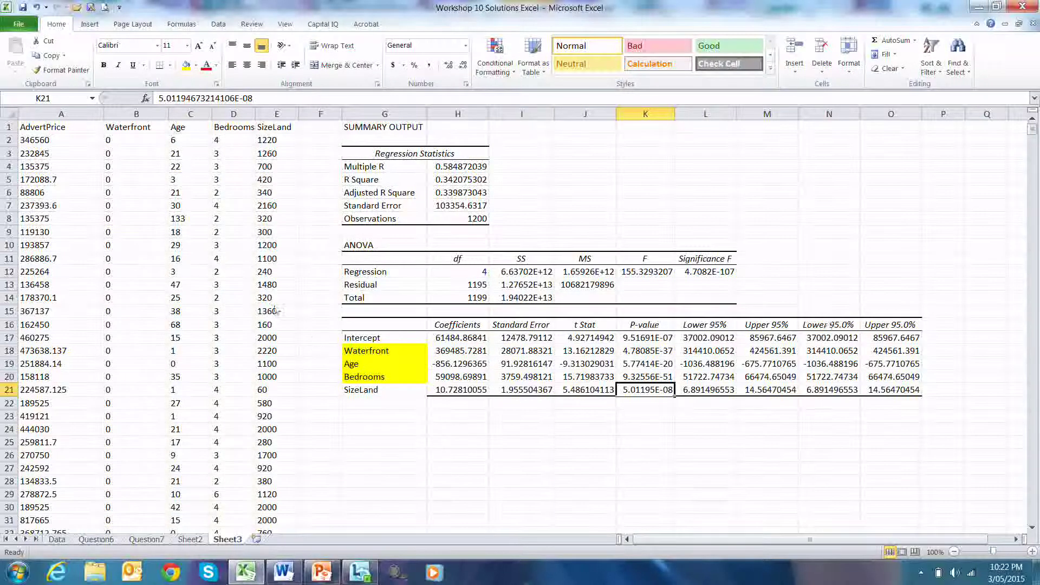
left_click(379, 390)
left_click(186, 65)
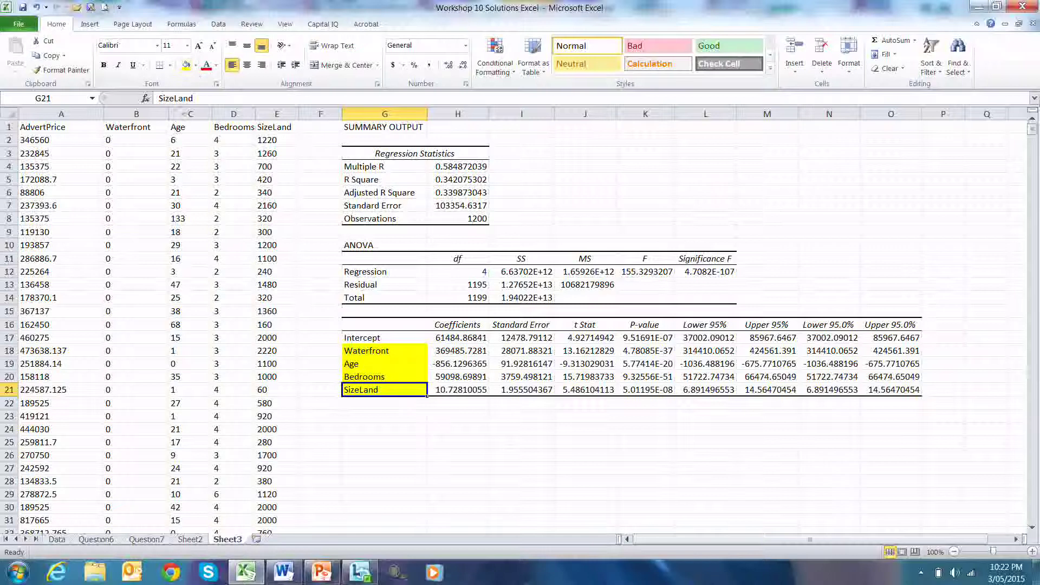
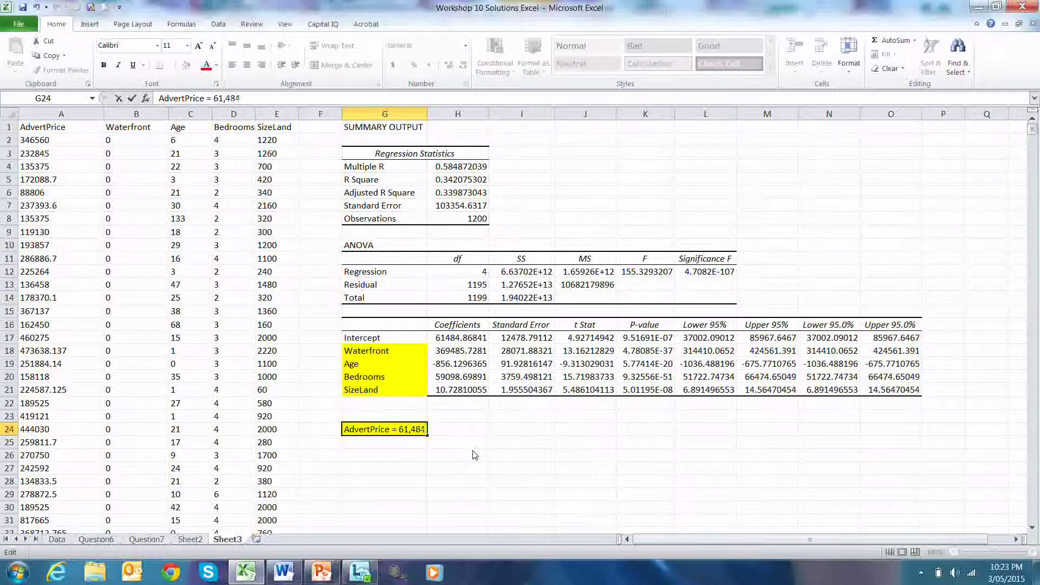
- Write the start of the regression equation in G24 as "AdvertPrice = 61,484.87 + 369,485.73 x Waterfront"
type(".87")
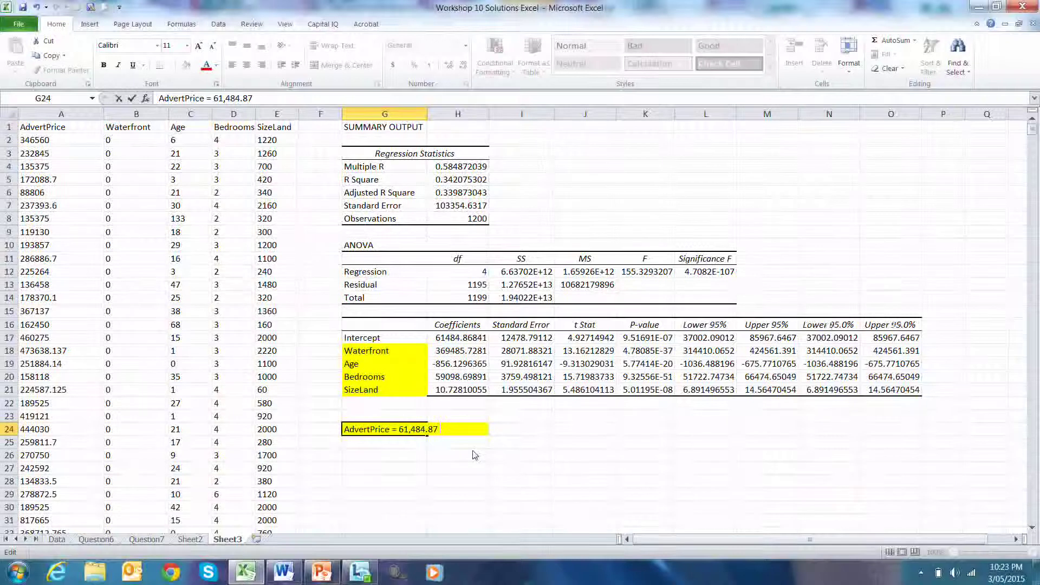
type(" + 369,")
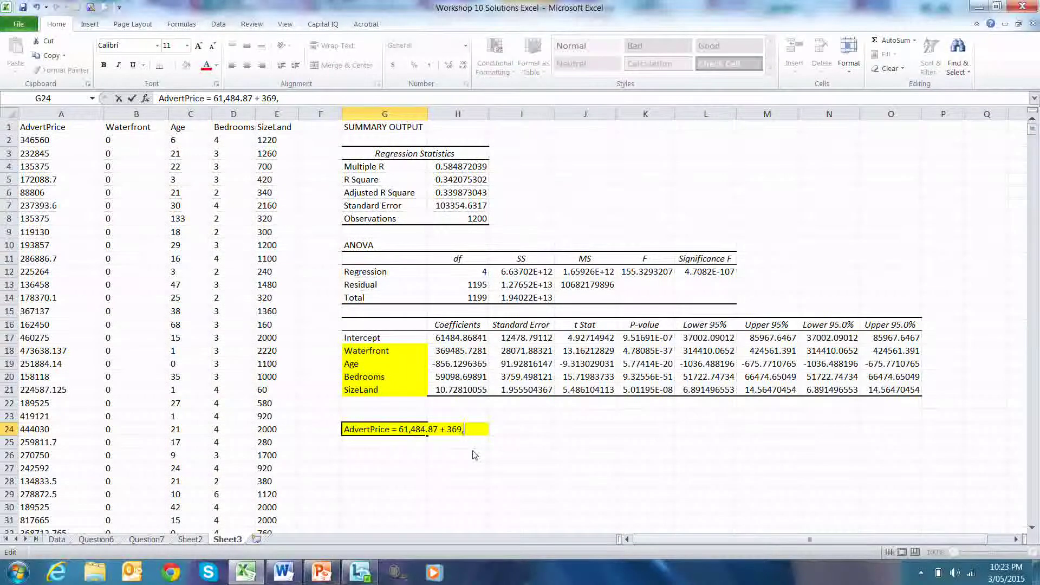
type("485")
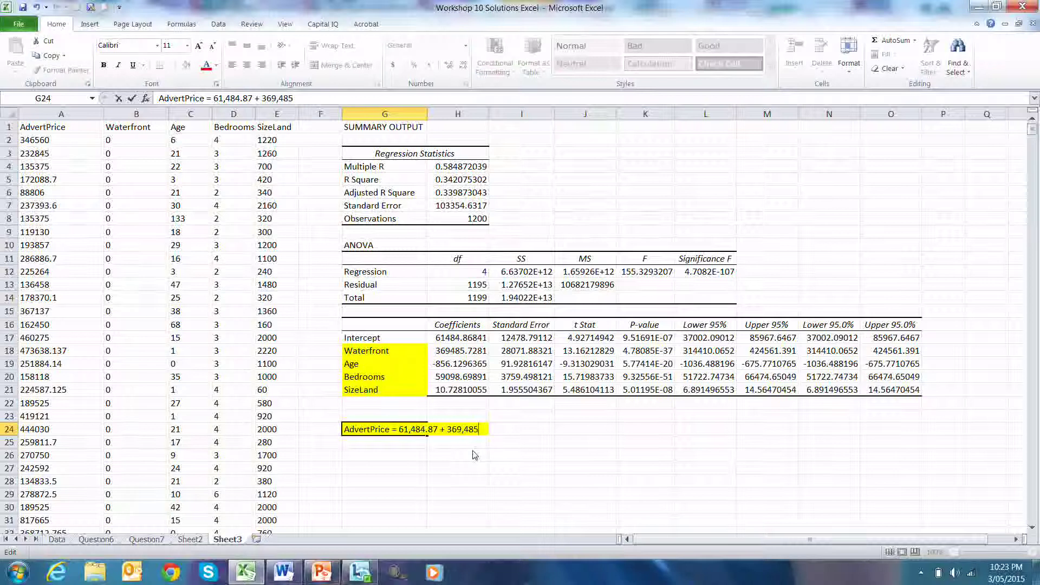
type(".73")
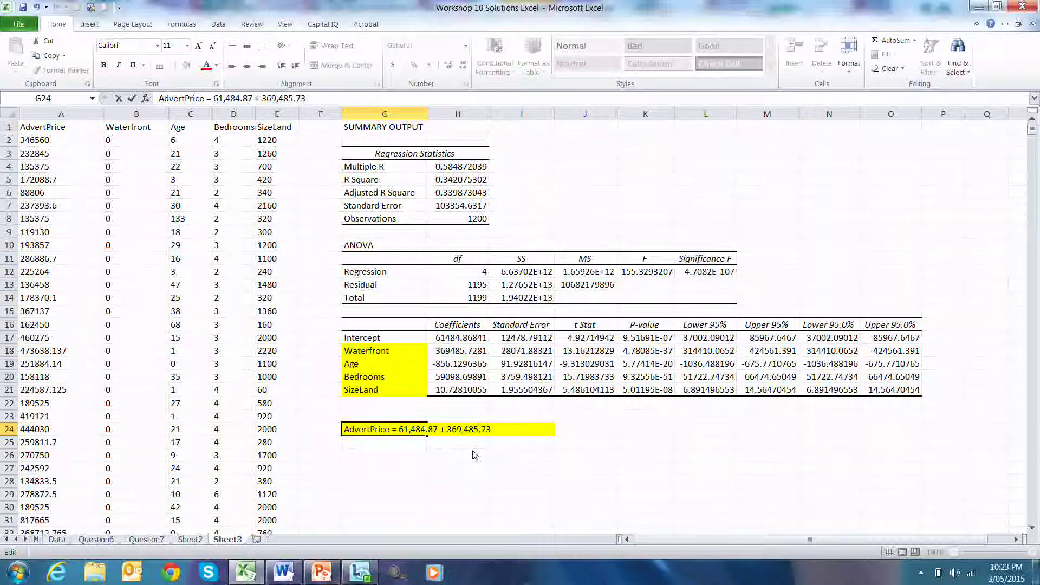
type(" x Waterfront")
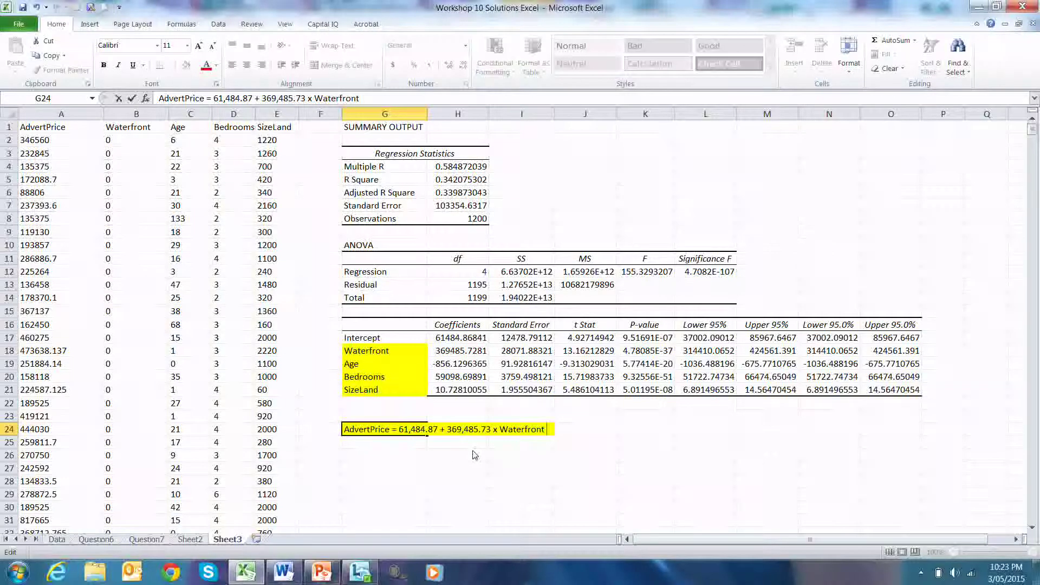
- Extend the equation in G24 with the Age and Bedrooms terms, "- 856.13 x Age + 59,098.70 x Bedrooms +"
type(" +")
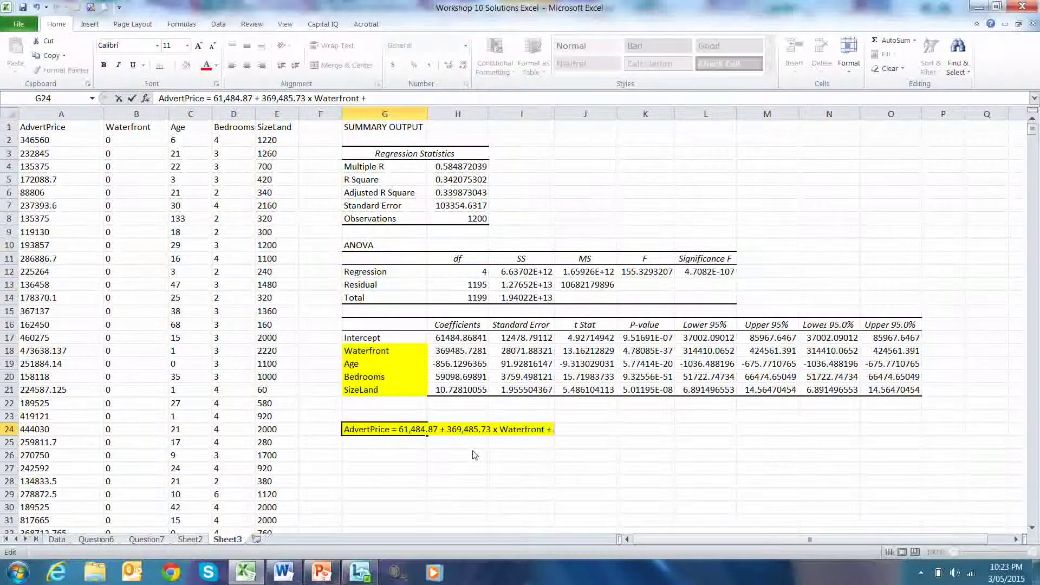
key("BackSpace")
key("BackSpace")
key("BackSpace")
type("- ")
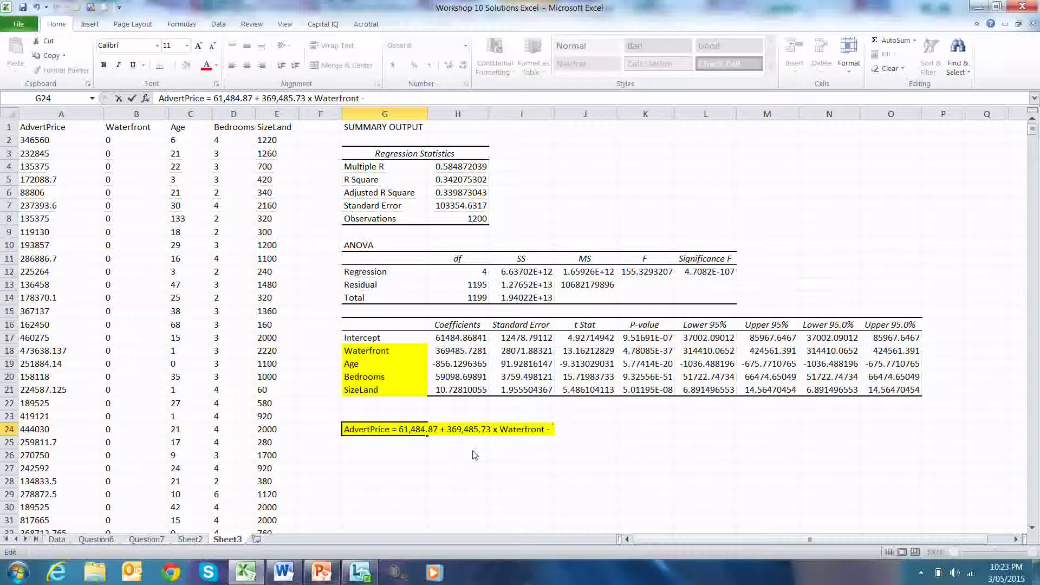
type("856")
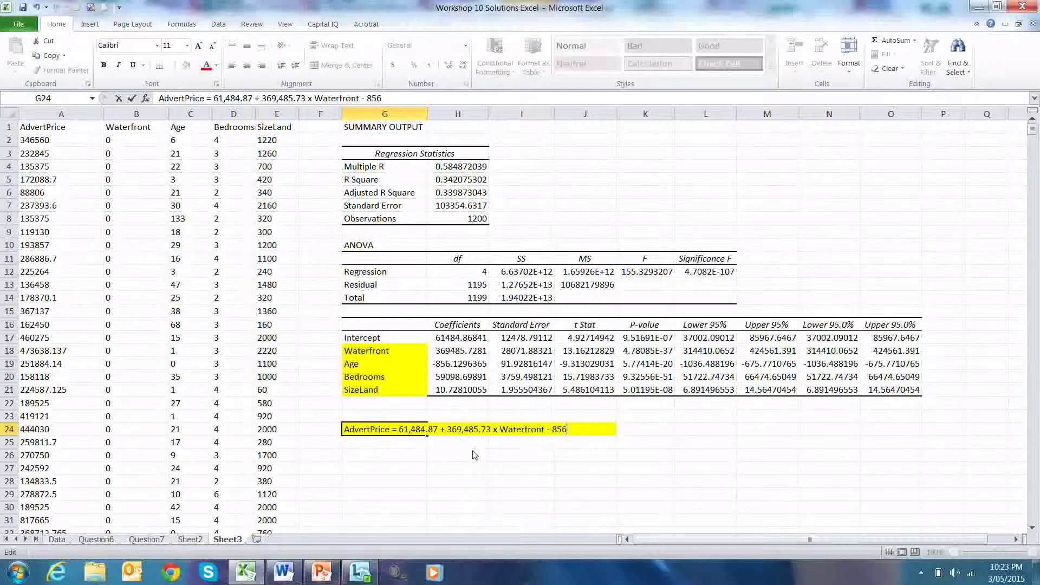
type(".13 x Age + 5")
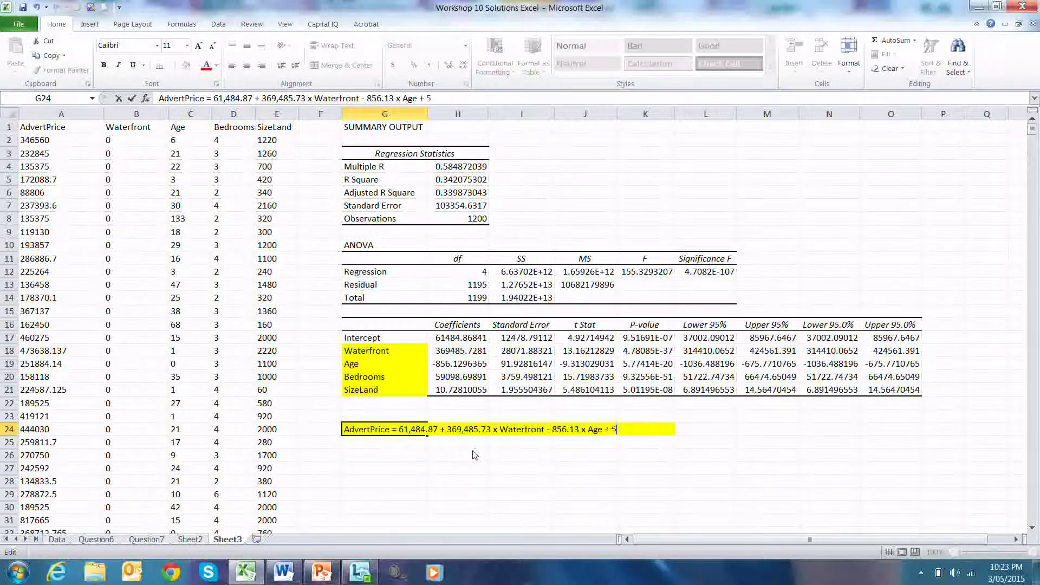
type("9,098")
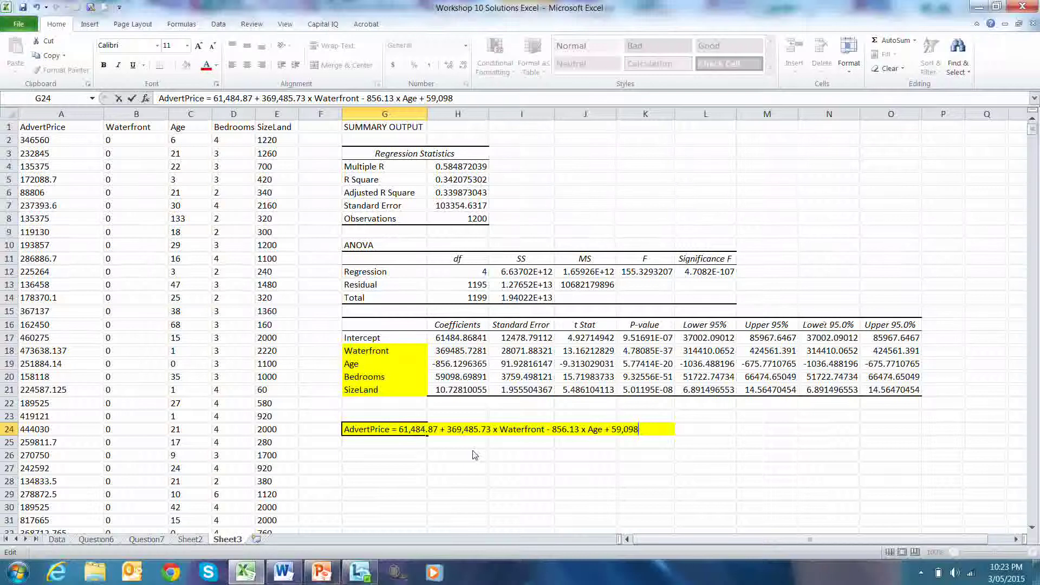
type(".70 ")
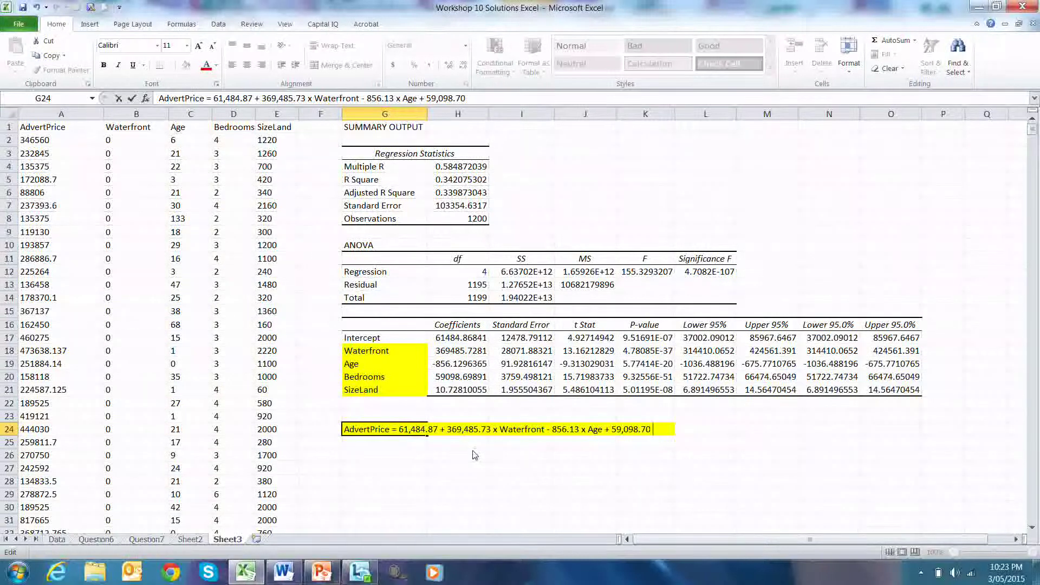
type("x Bedroo")
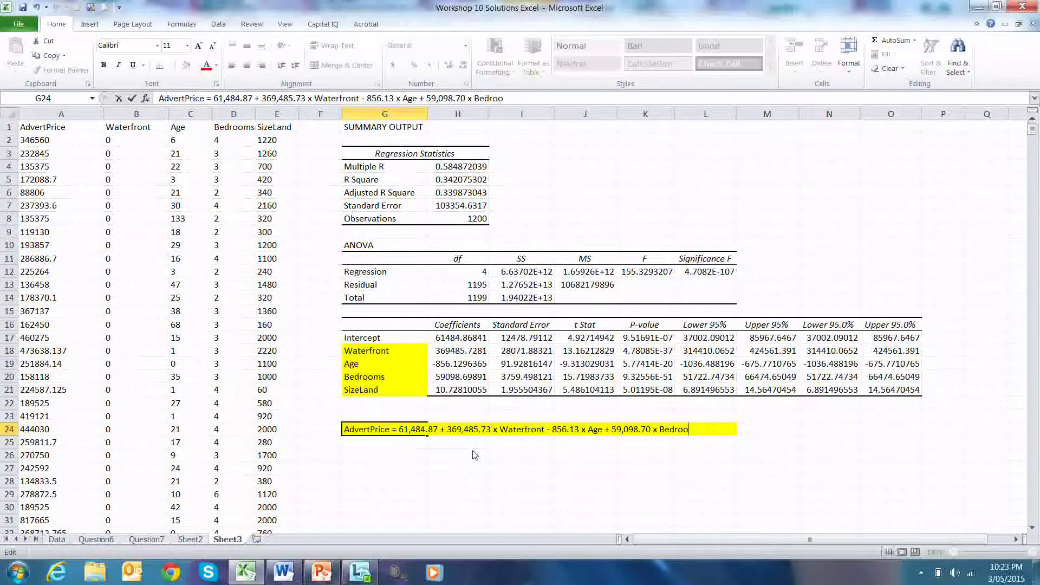
type("ms +")
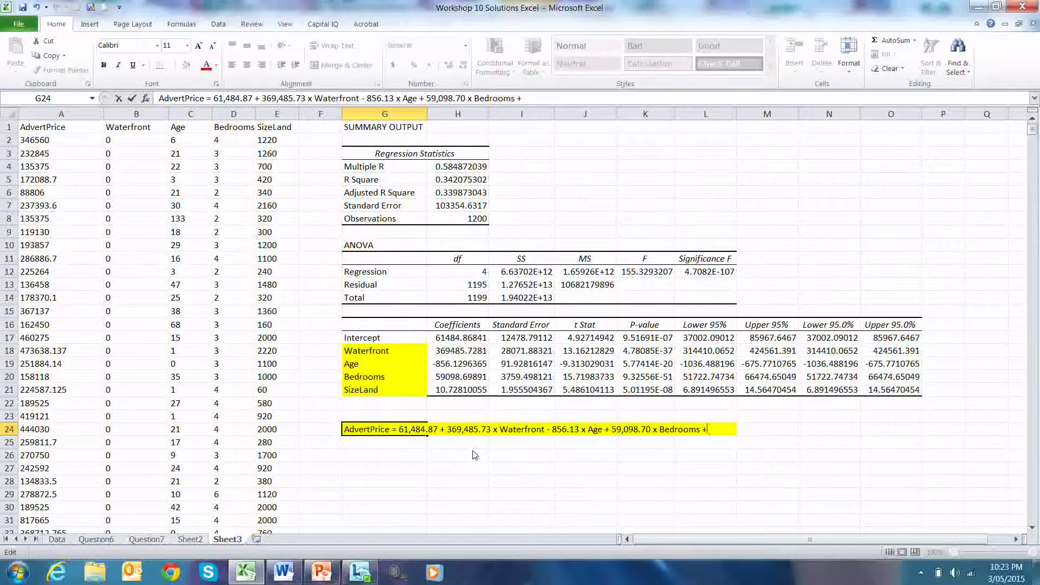
- Complete the equation in G24 with the final term "10.73 x SizeLand" and enter it
type(" SizeLand")
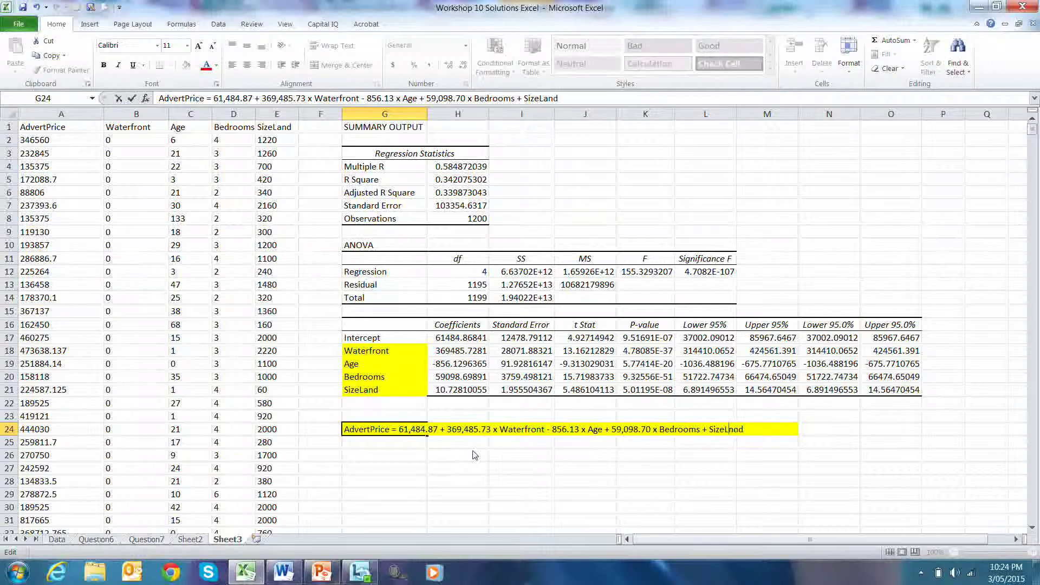
key("Left")
key("Left")
key("Left")
key("Left")
key("Left")
key("Left")
key("Left")
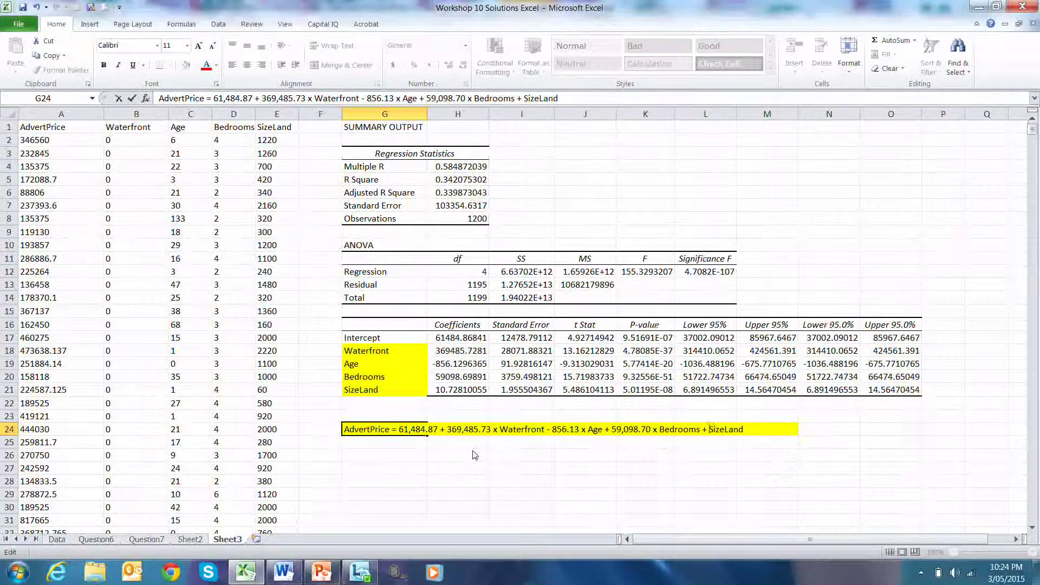
type("10.7")
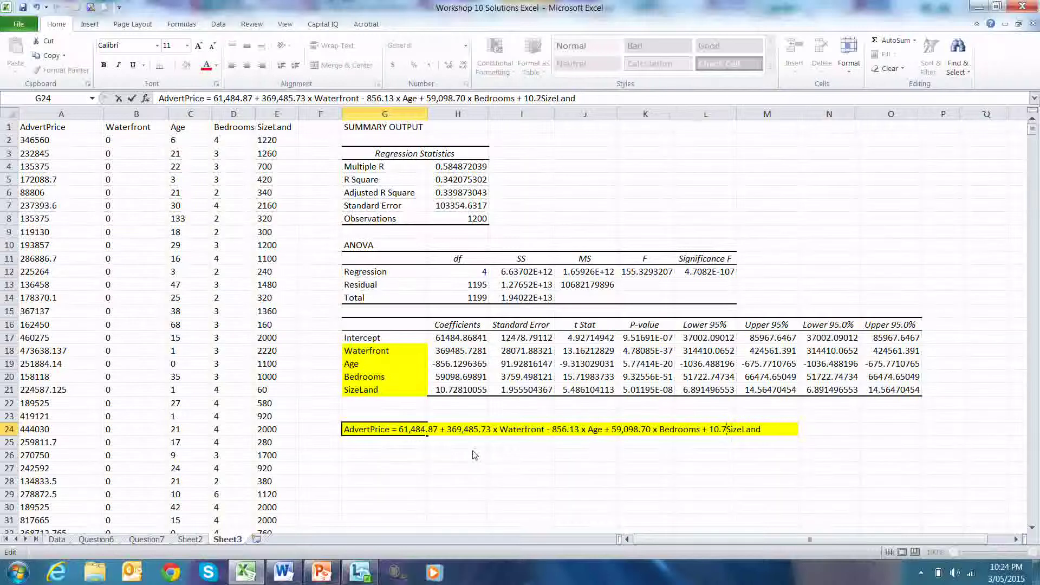
type("3 x")
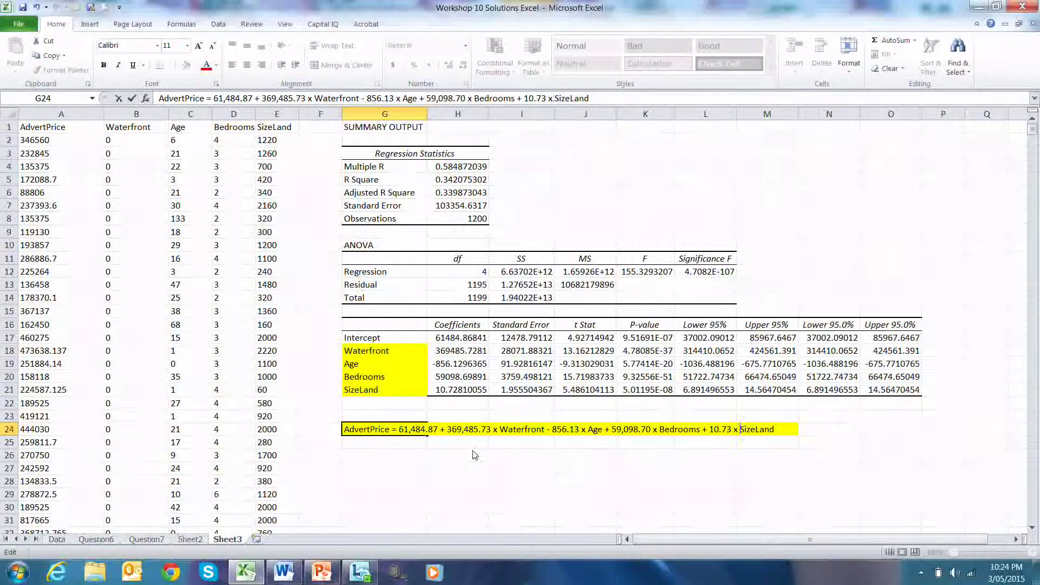
key("Return")
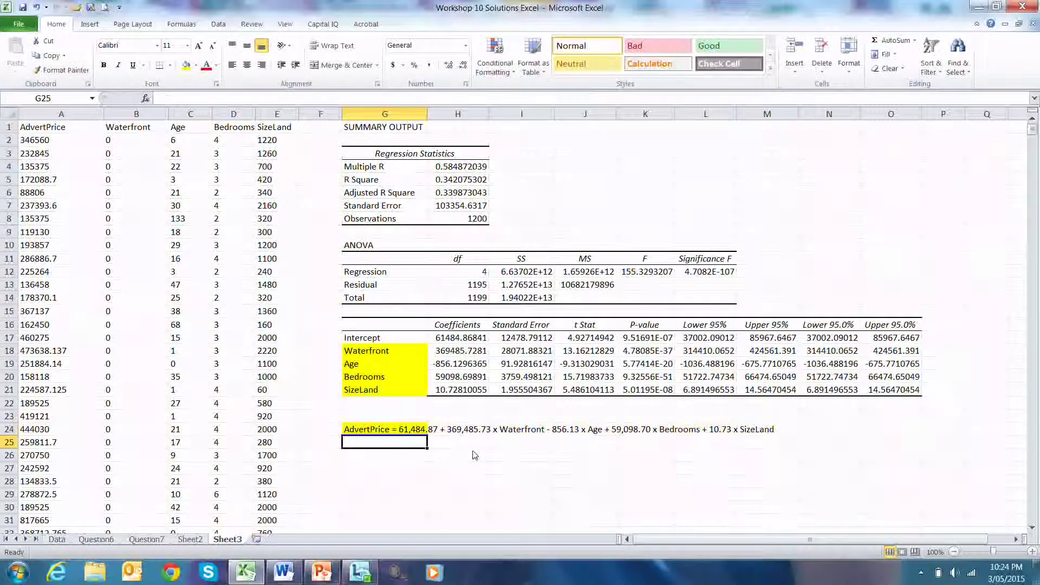
- Remove the yellow fill from the regression equation cell G24
left_click(388, 433)
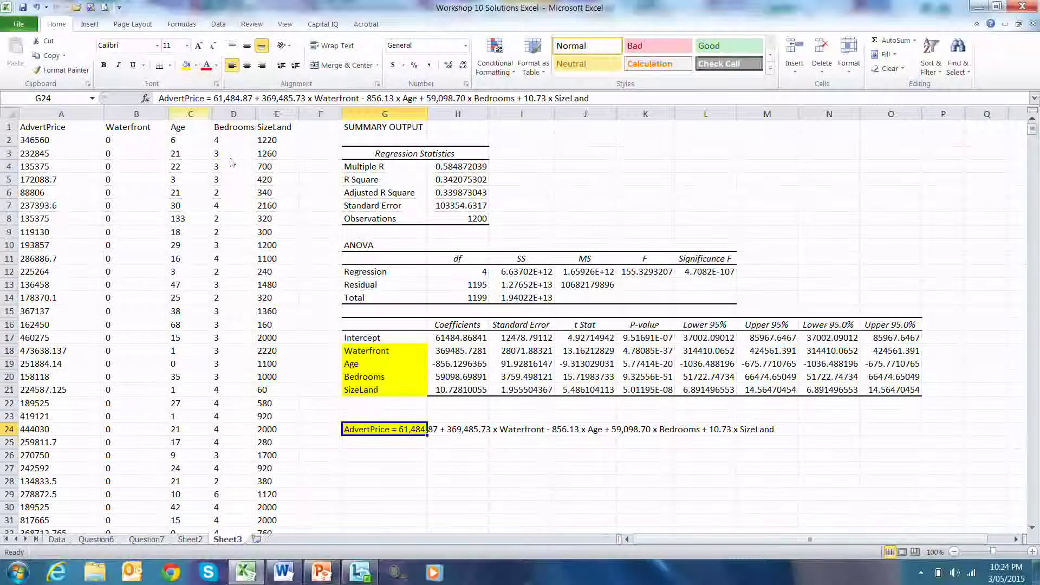
left_click(196, 65)
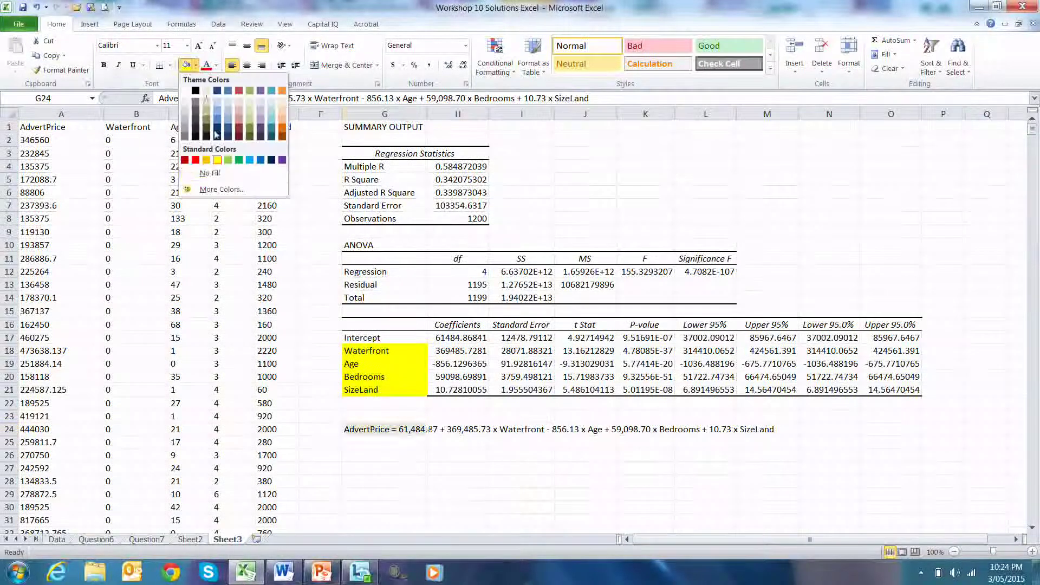
left_click(209, 173)
left_click(458, 442)
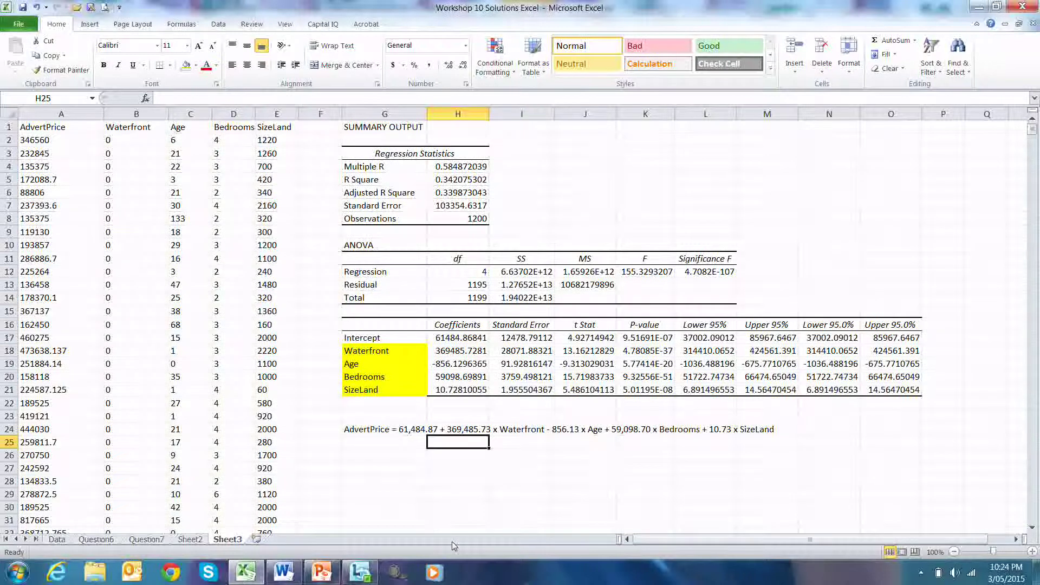
- Check question 7 in the Word document, and return to Excel to review R Square and the four highlighted predictors
left_click(283, 572)
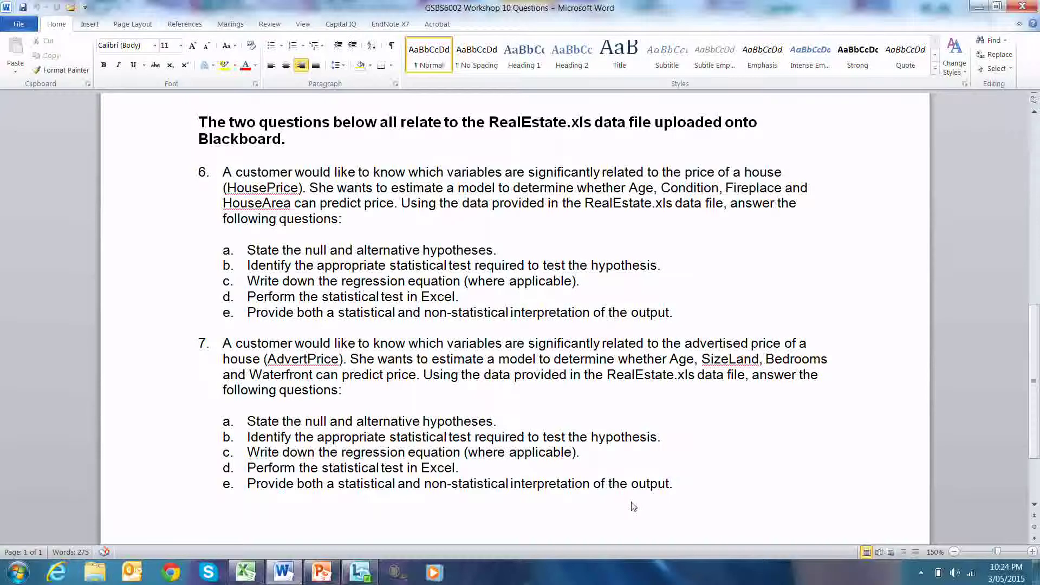
left_click(246, 573)
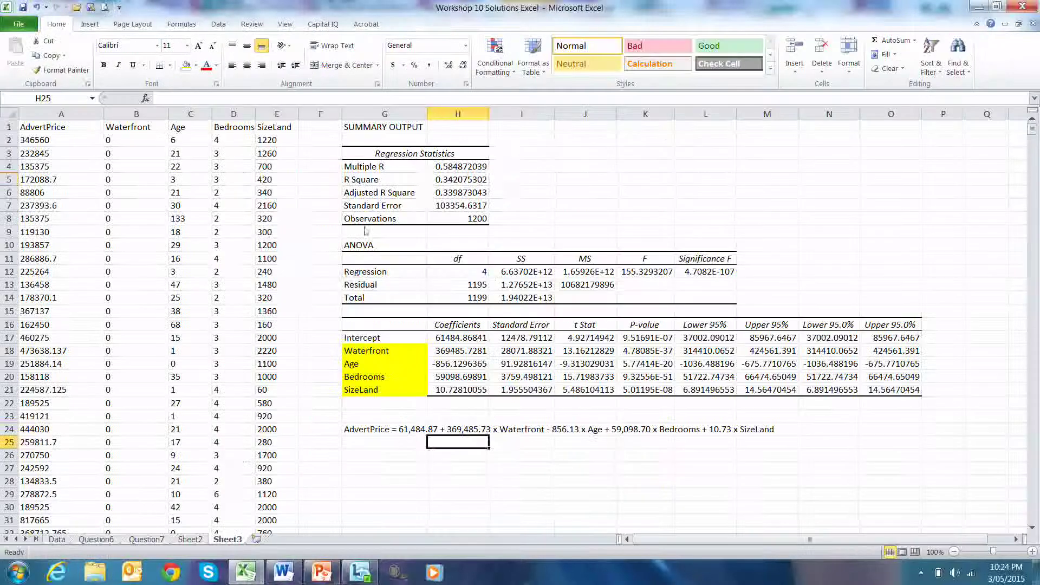
left_click(447, 183)
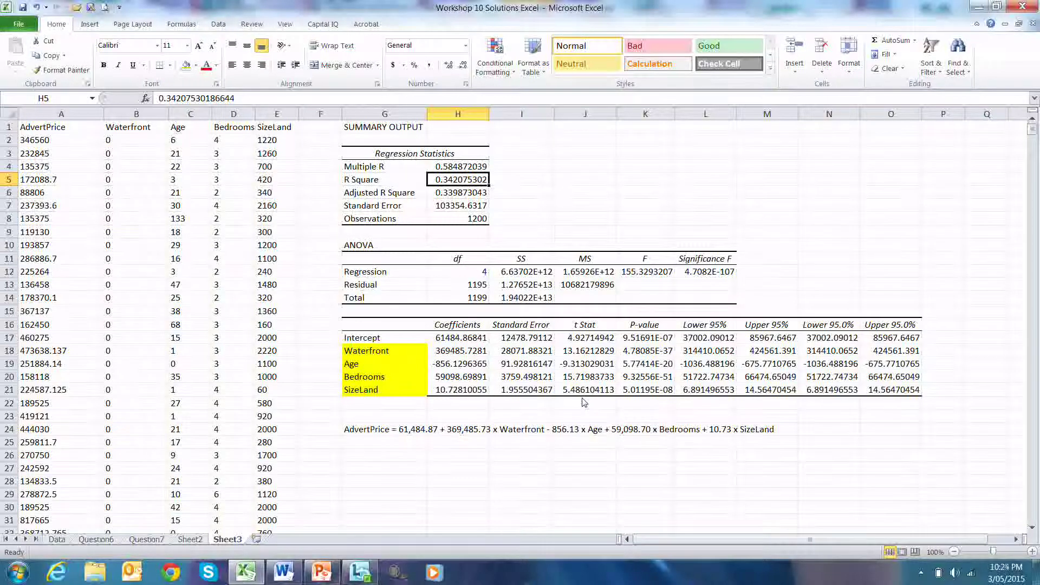
left_click(374, 357)
left_click(378, 369)
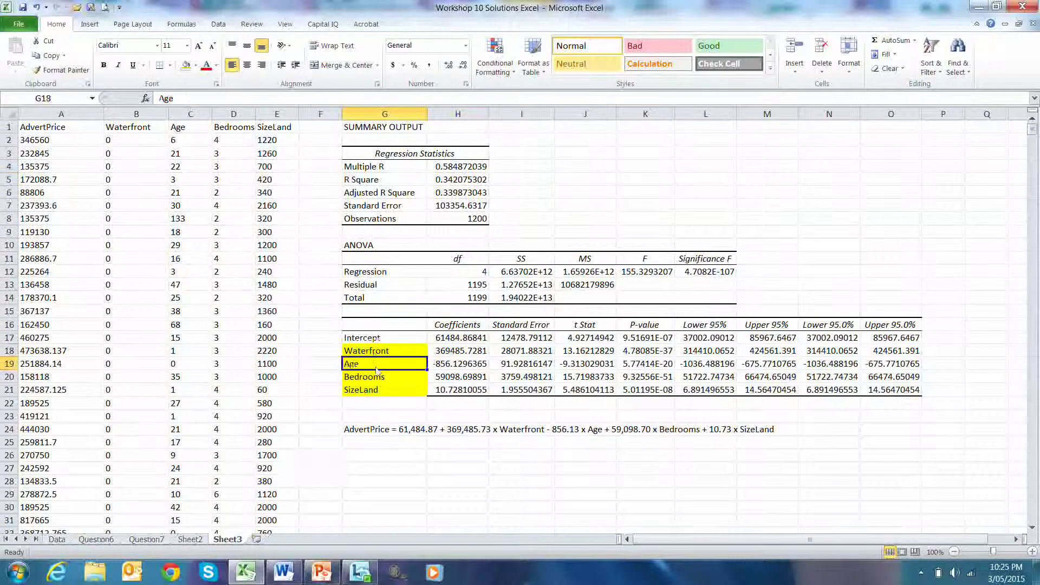
left_click(379, 377)
left_click(387, 390)
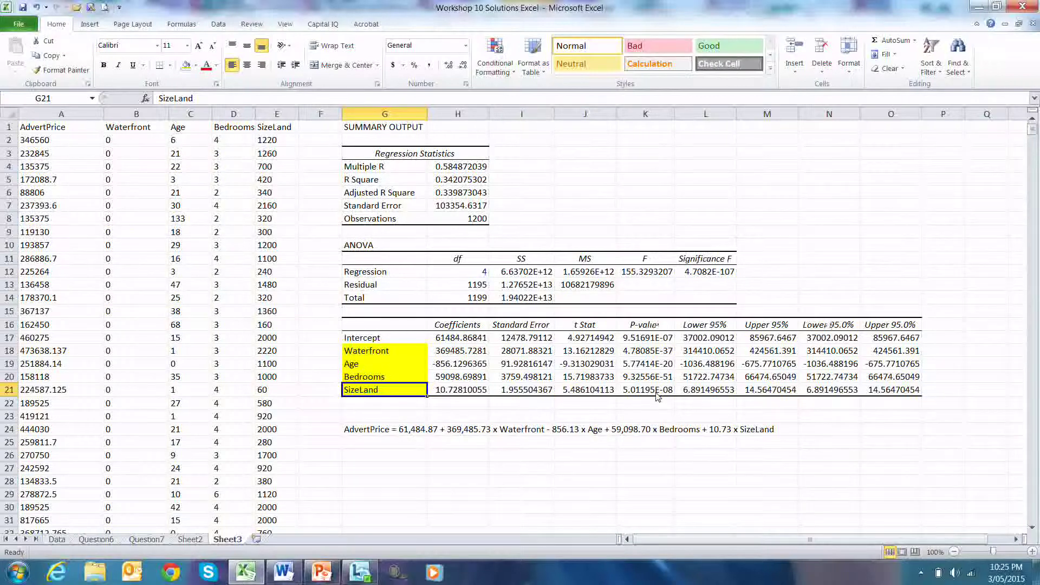
- Switch to the Word questions document and review question 7's parts a to e
left_click(293, 579)
scroll(422, 348, "down", 3)
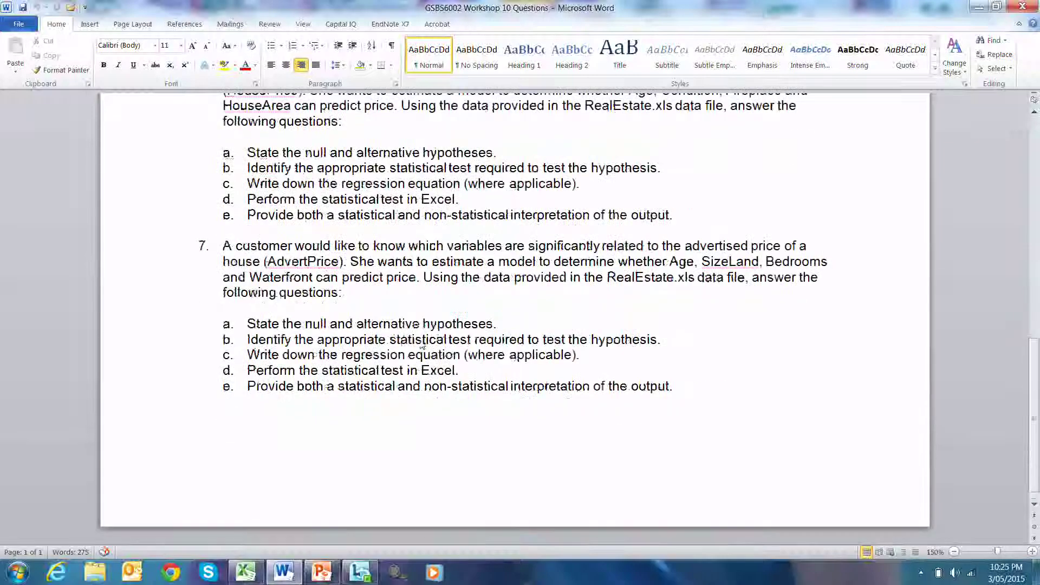